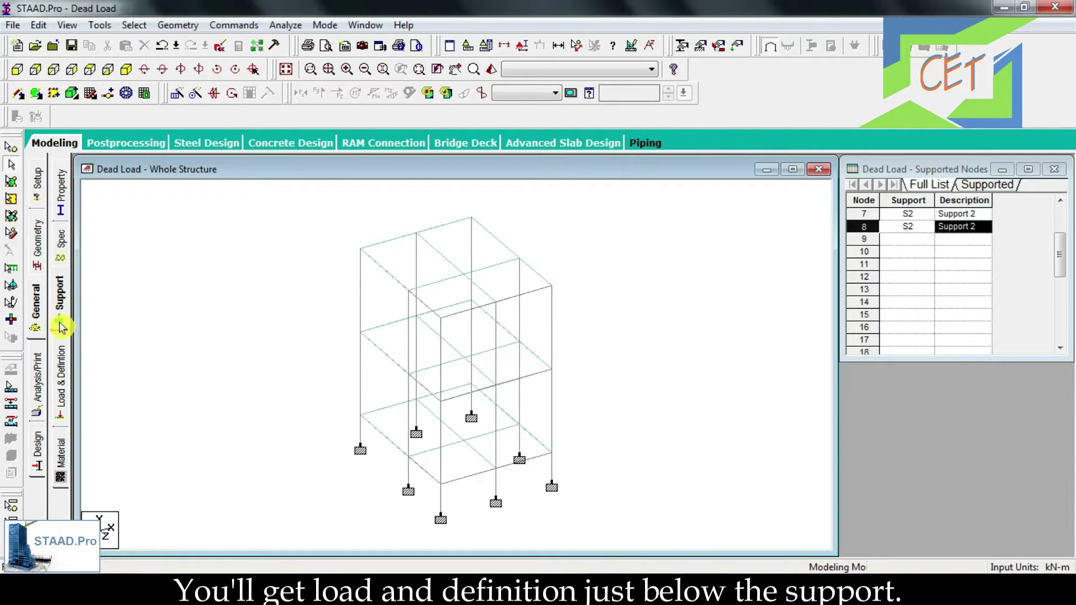
Add primary load case number 1 with loading type Dead and the title DL.
left_click(61, 373)
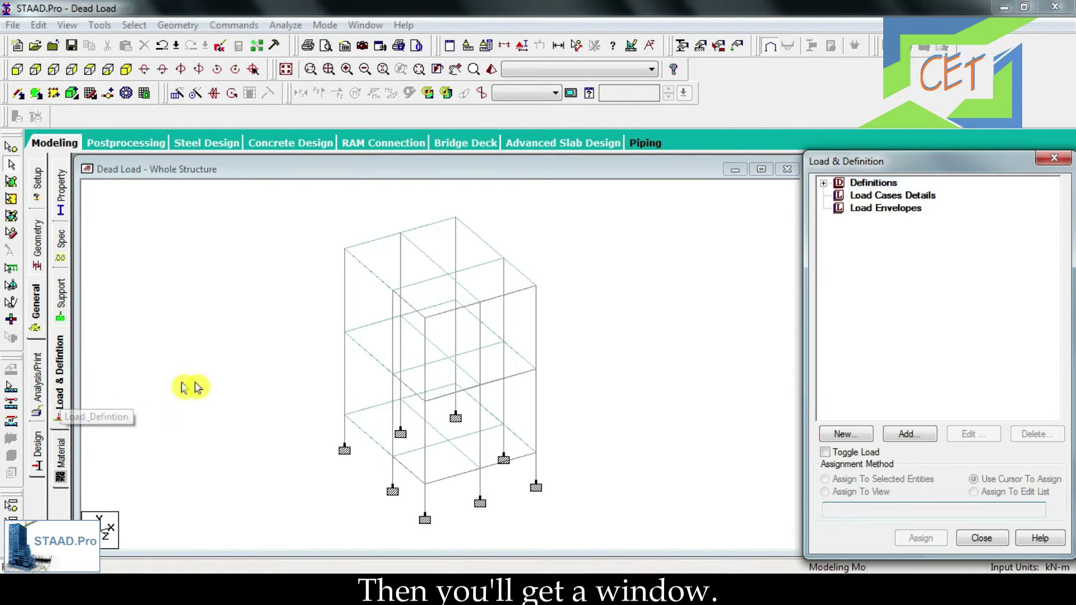
left_click(887, 196)
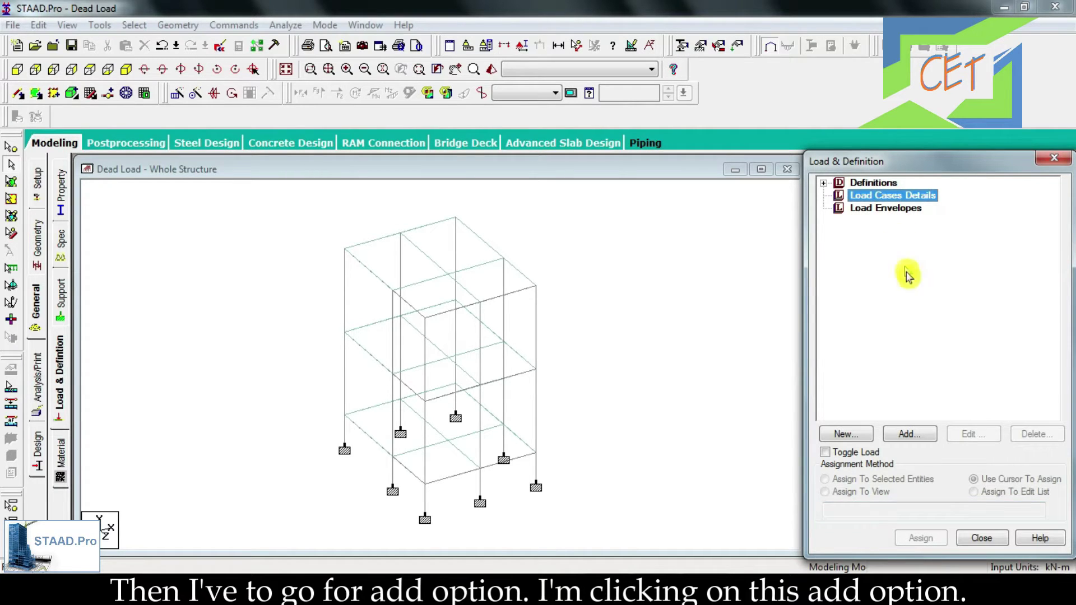
left_click(912, 434)
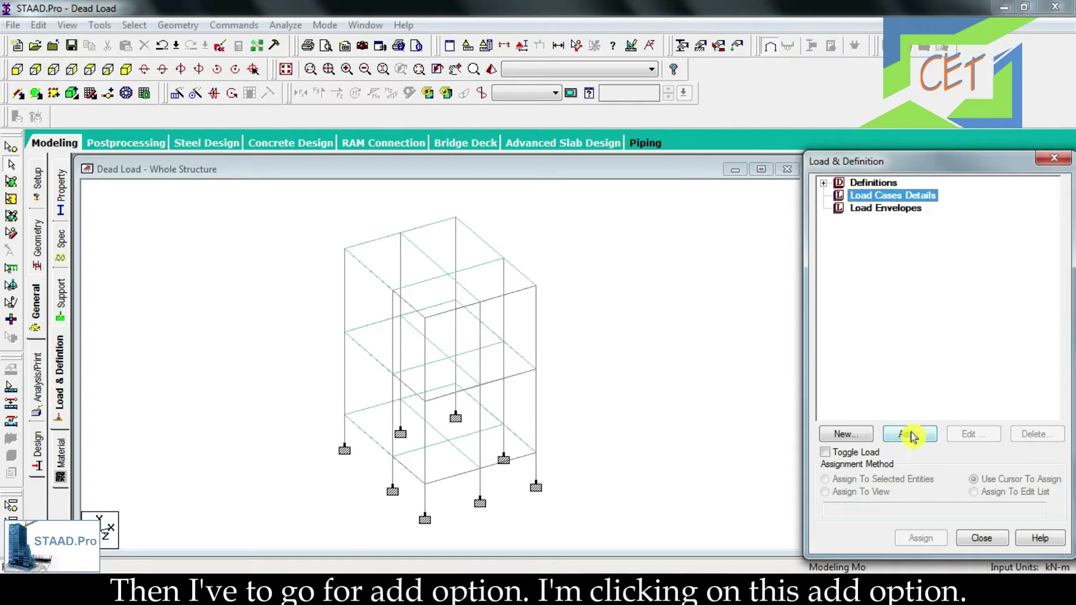
left_click(912, 435)
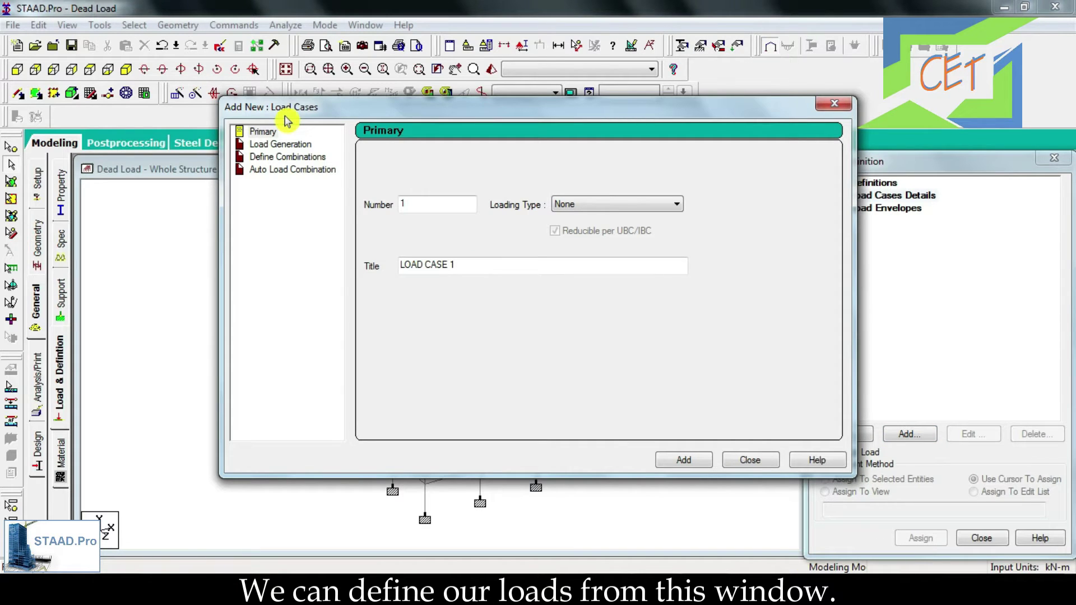
left_click(259, 132)
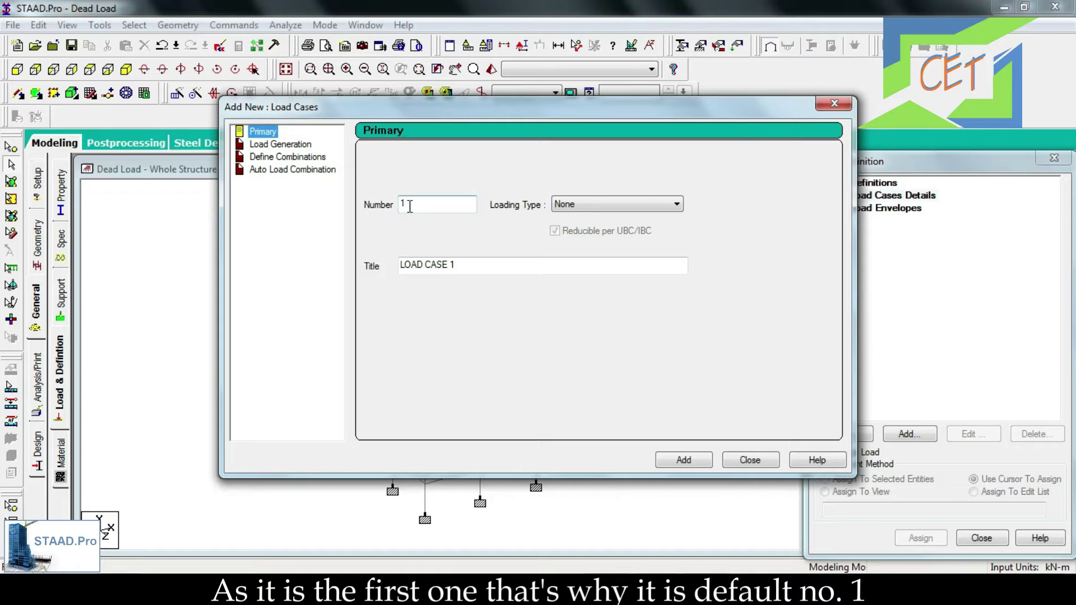
left_click(569, 206)
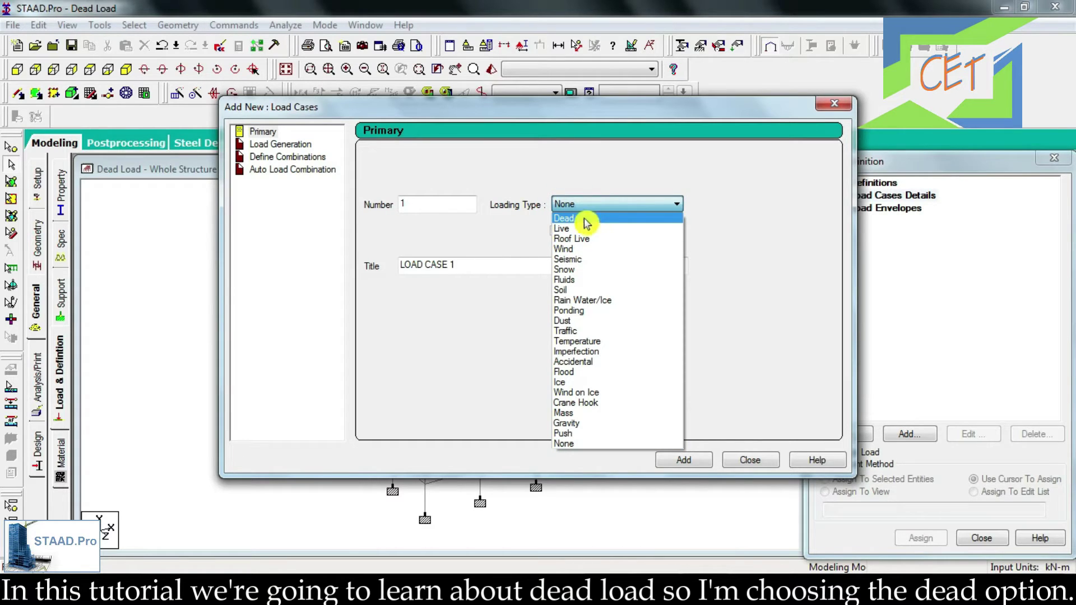
left_click(585, 221)
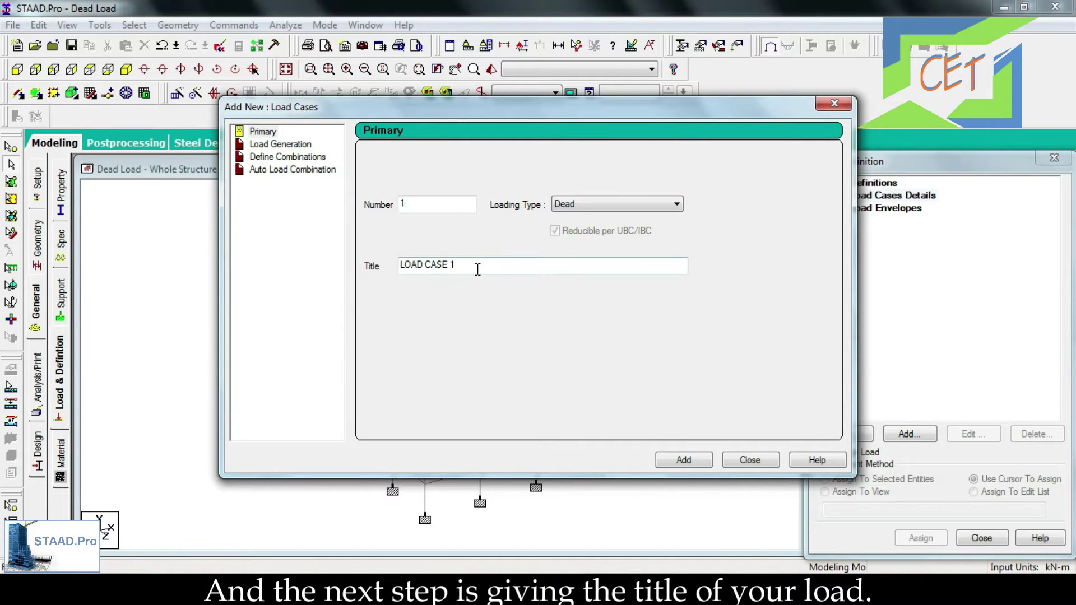
left_click_drag(476, 269, 399, 274)
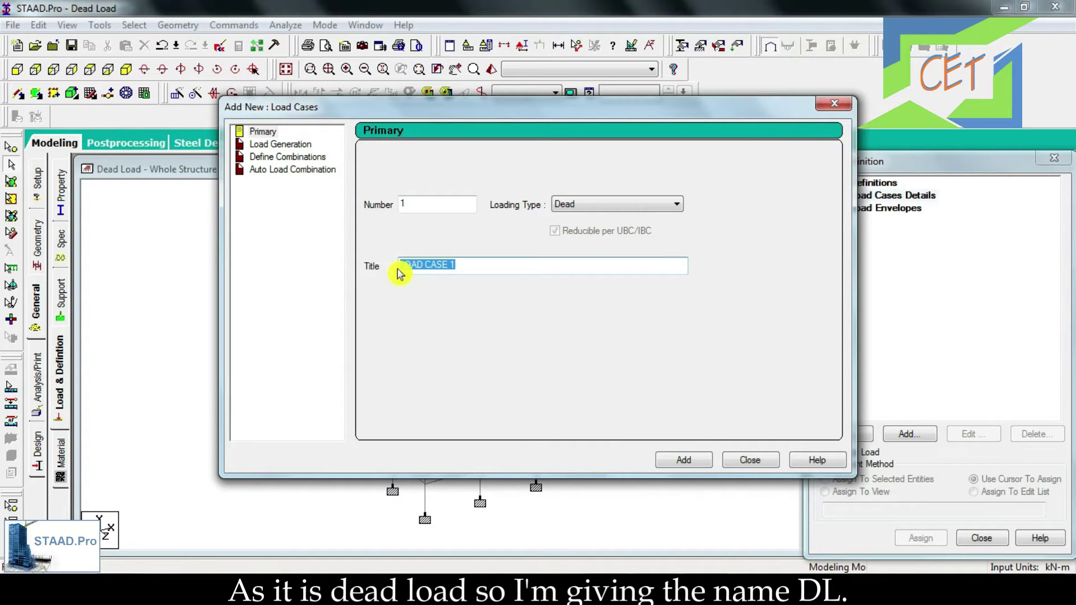
type("DL")
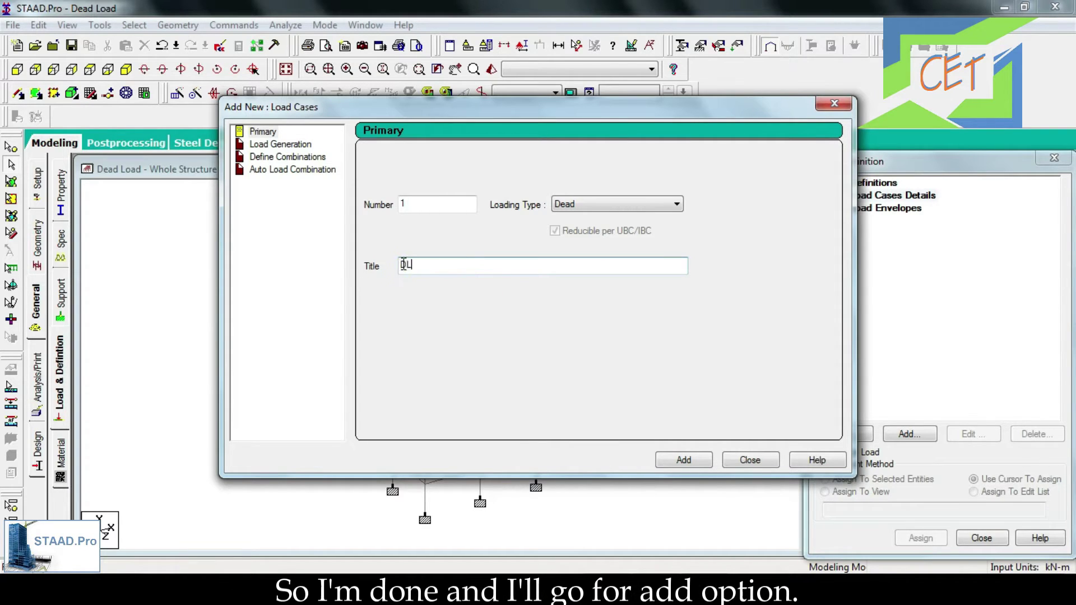
left_click_drag(497, 109, 434, 129)
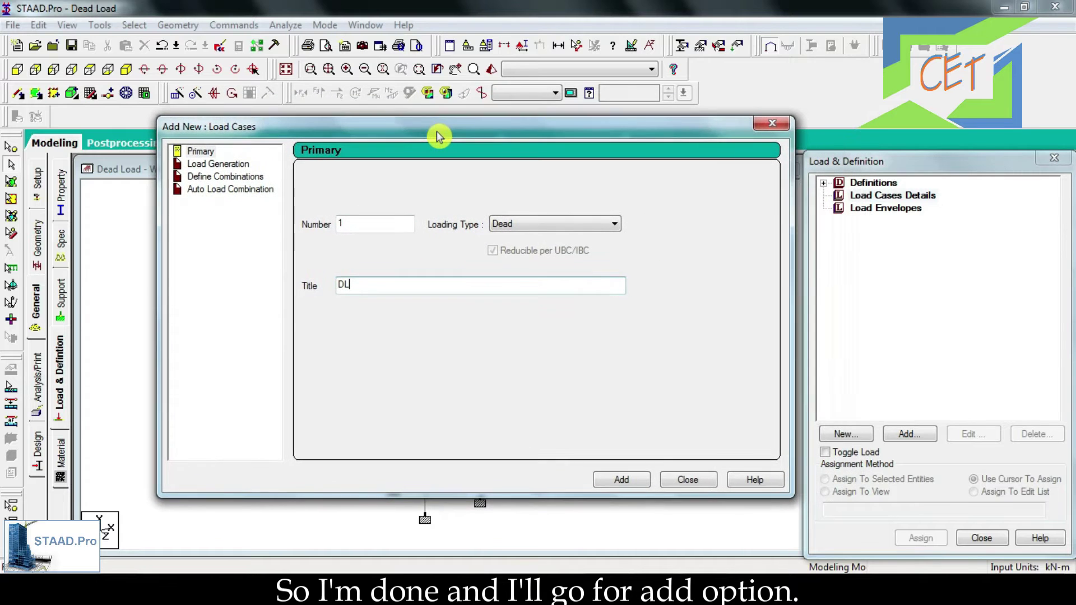
left_click(622, 480)
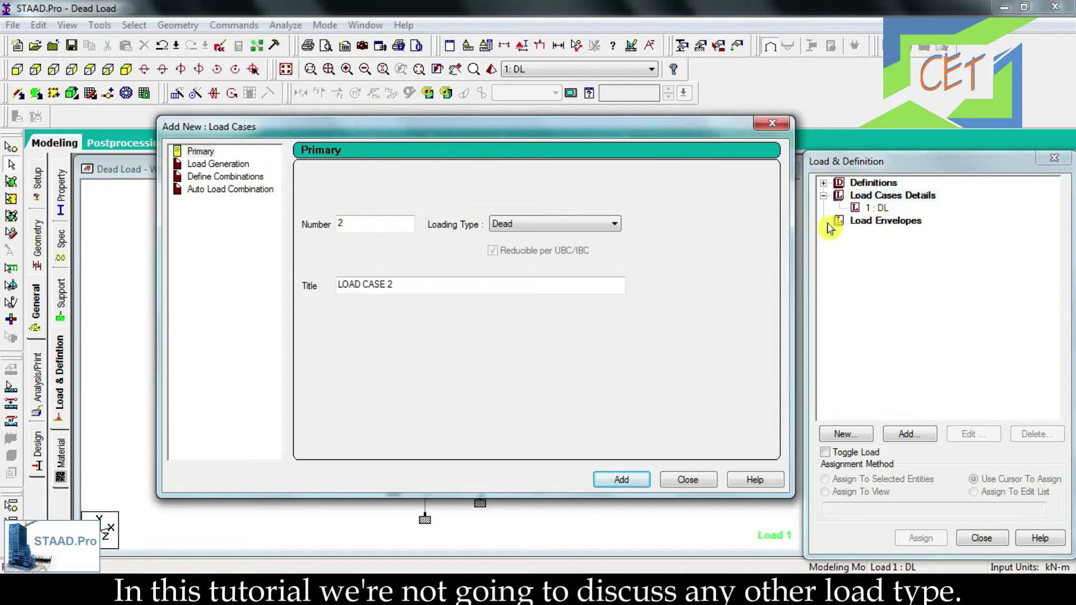
left_click(594, 224)
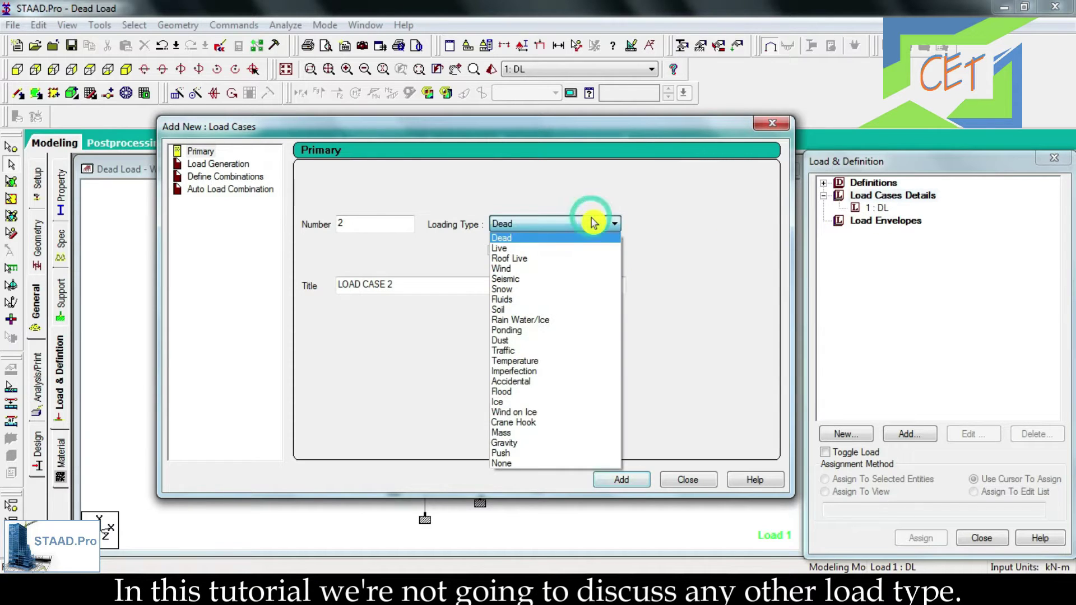
left_click(593, 218)
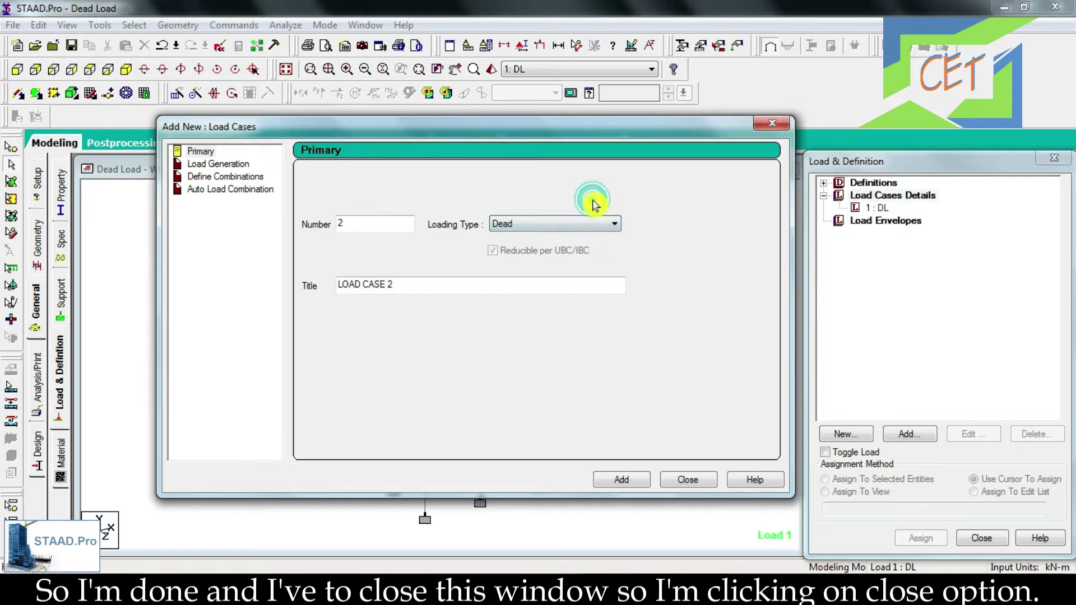
left_click(689, 480)
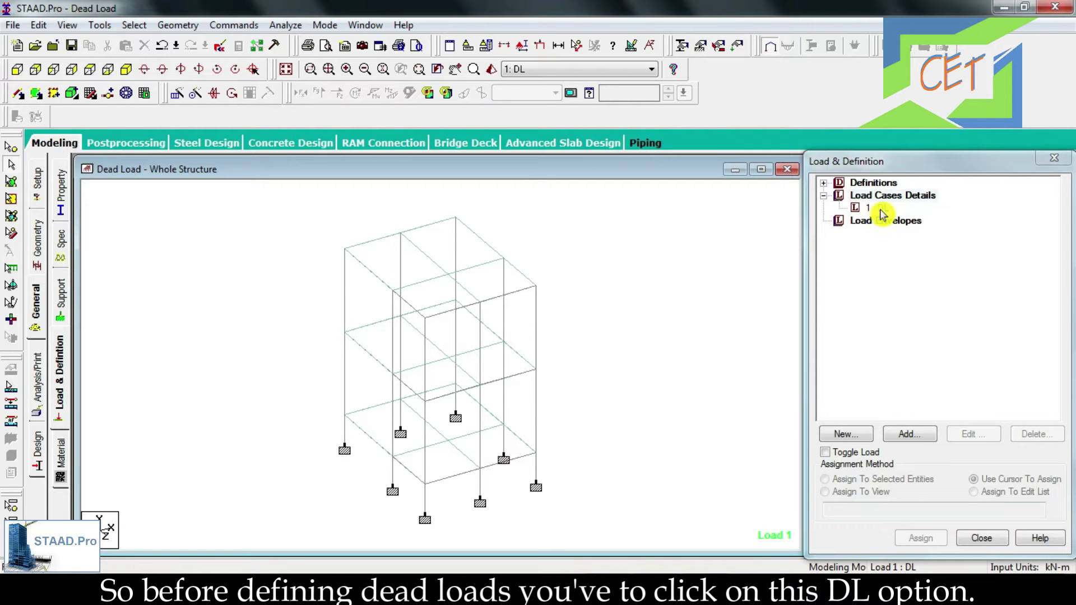
Add a selfweight load in the Y direction with factor -1 to the DL load case.
left_click(881, 210)
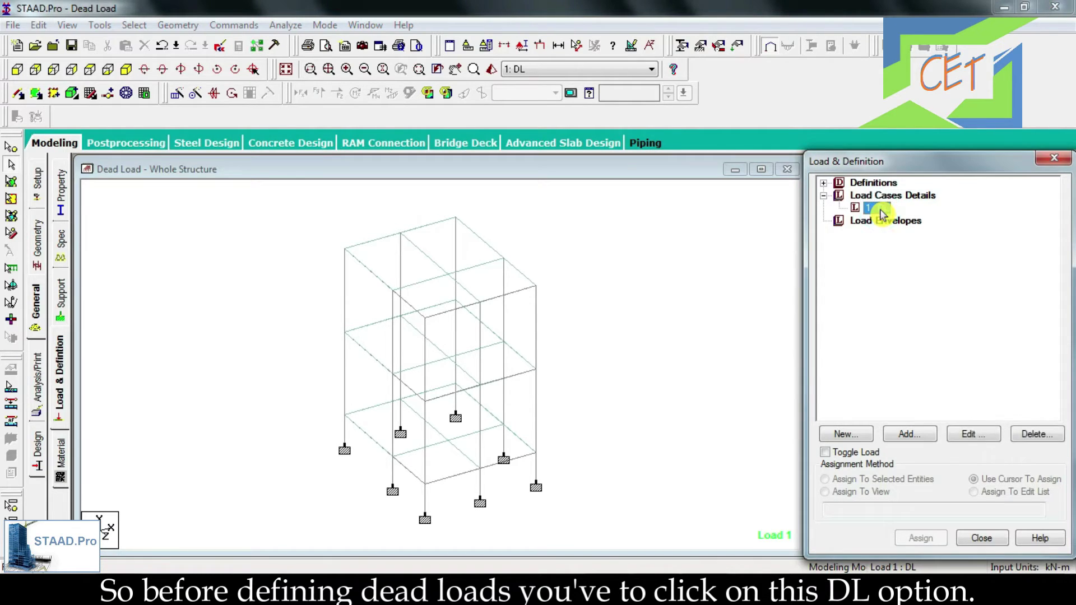
left_click(910, 435)
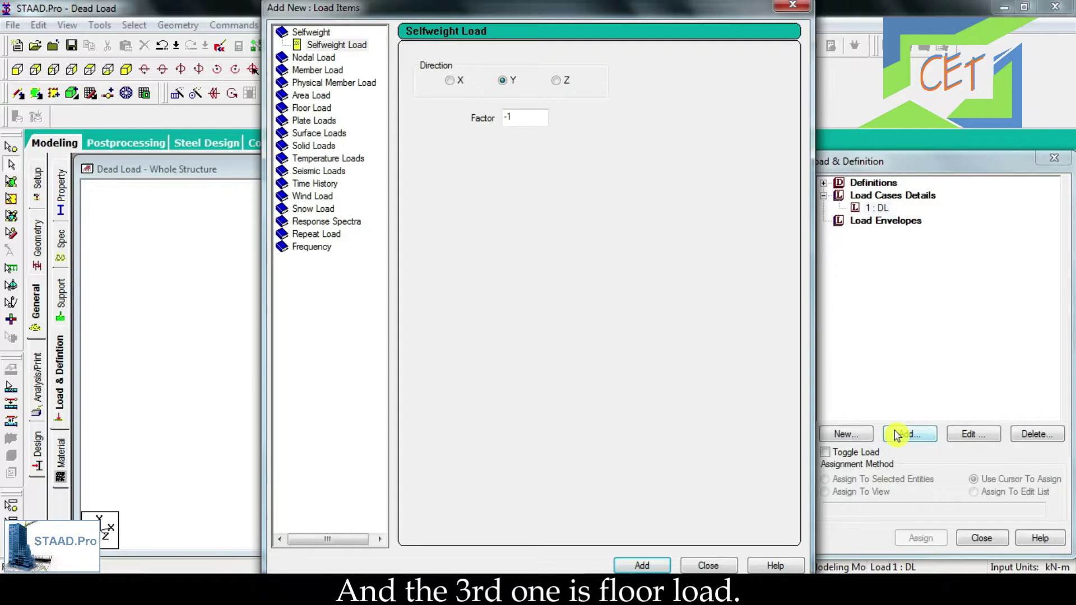
left_click(338, 46)
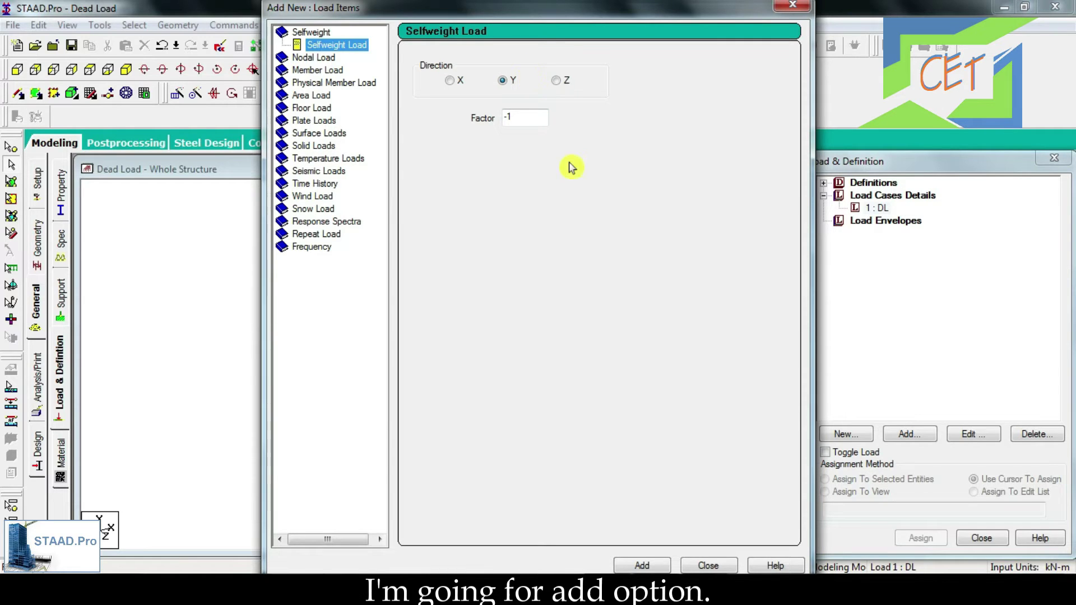
left_click(642, 566)
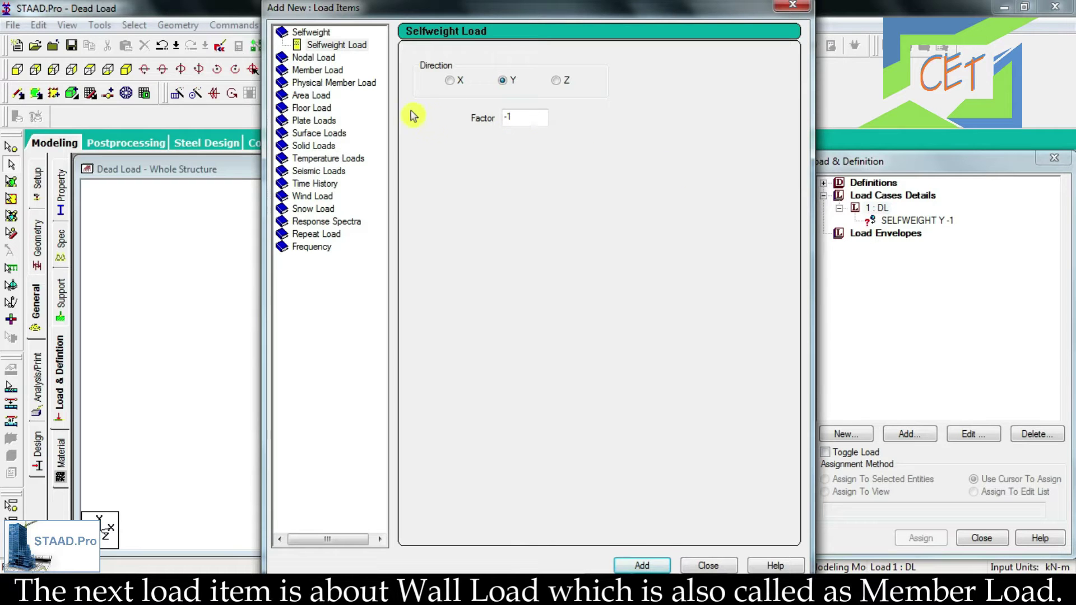
Add a uniform force member load of -17.4 kN/m in the GY direction to the DL case.
left_click(325, 71)
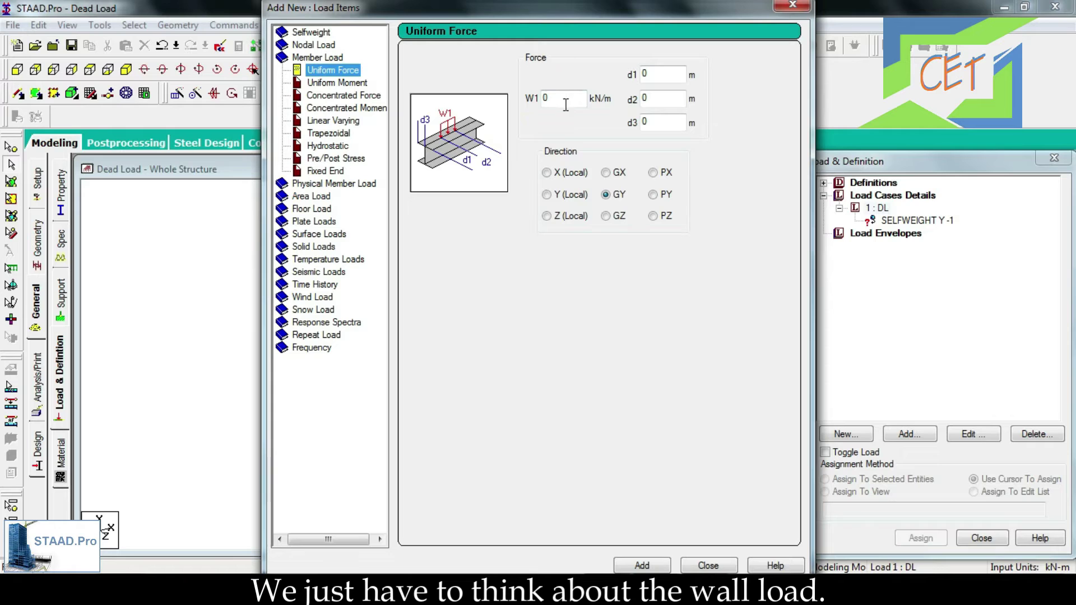
left_click(605, 194)
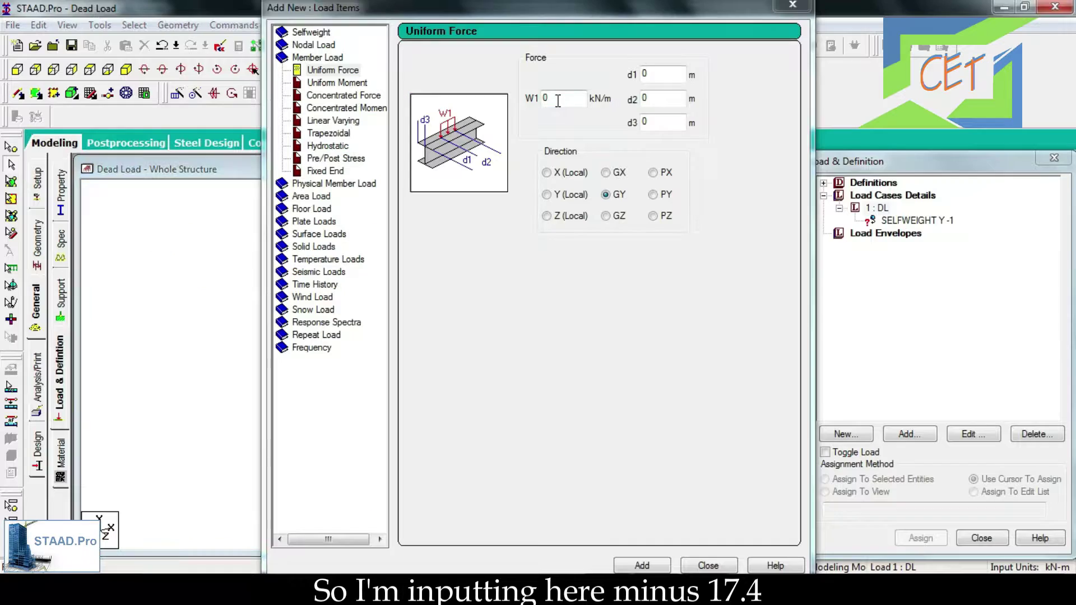
left_click(558, 100)
type("-")
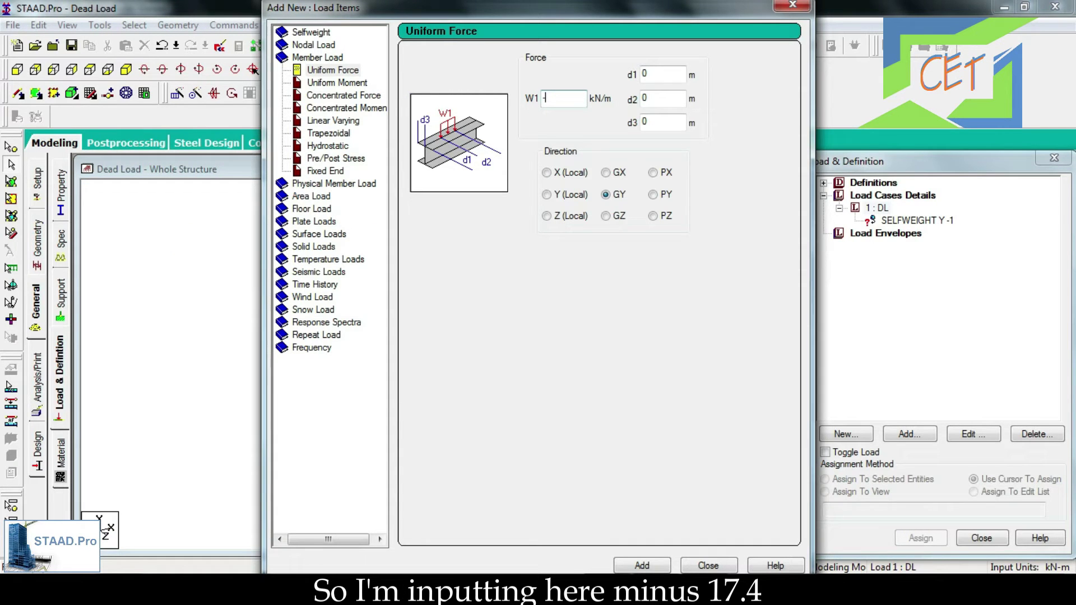
type("17.4")
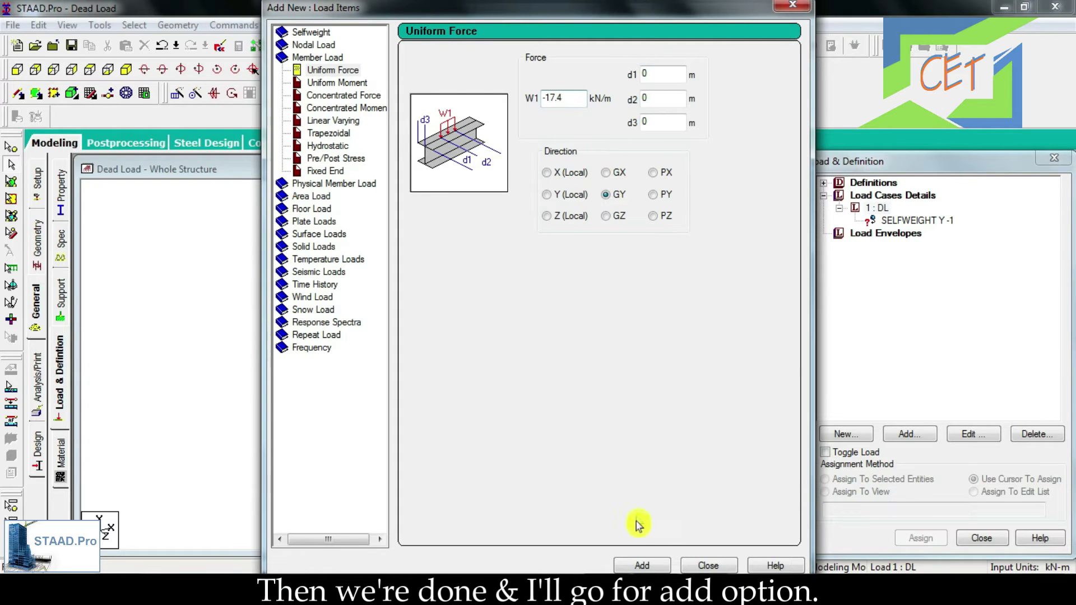
left_click(638, 566)
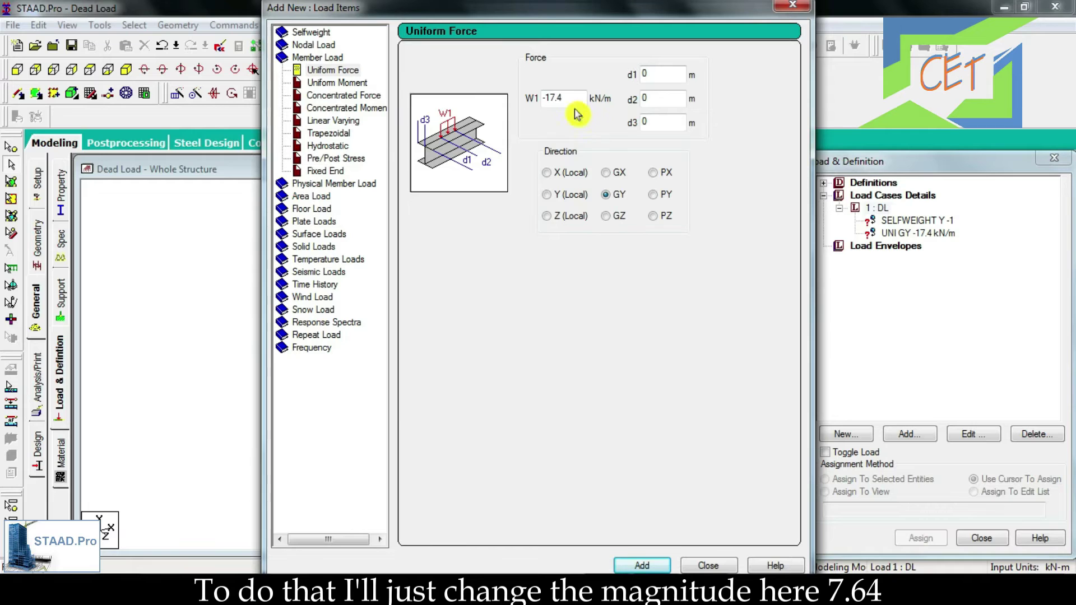
Add a second uniform force member load of -7.64 kN/m in the GY direction.
left_click_drag(566, 98, 549, 99)
type("7.64")
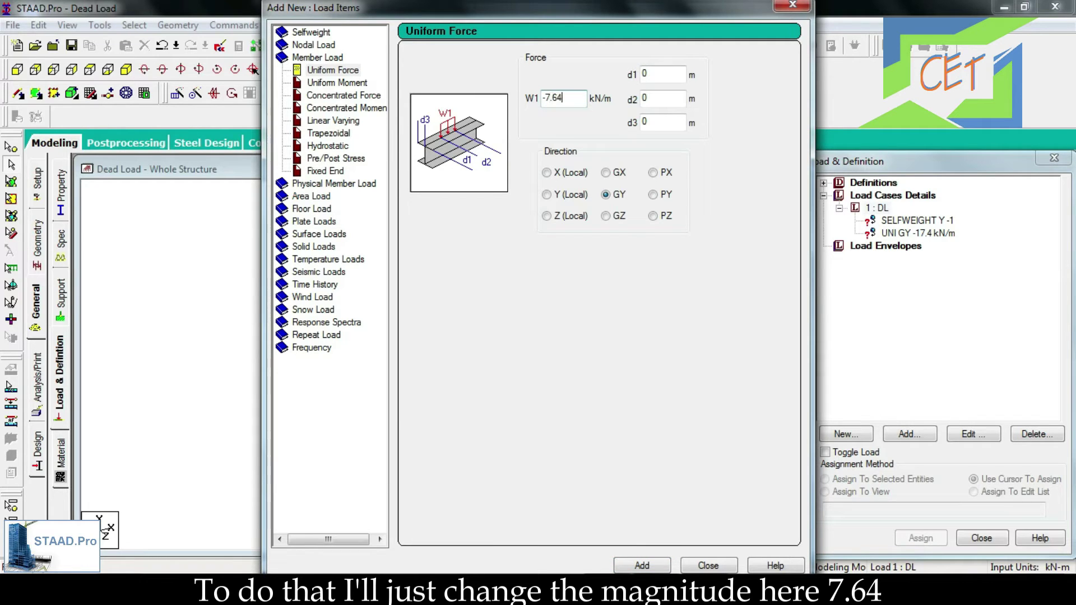
left_click(640, 567)
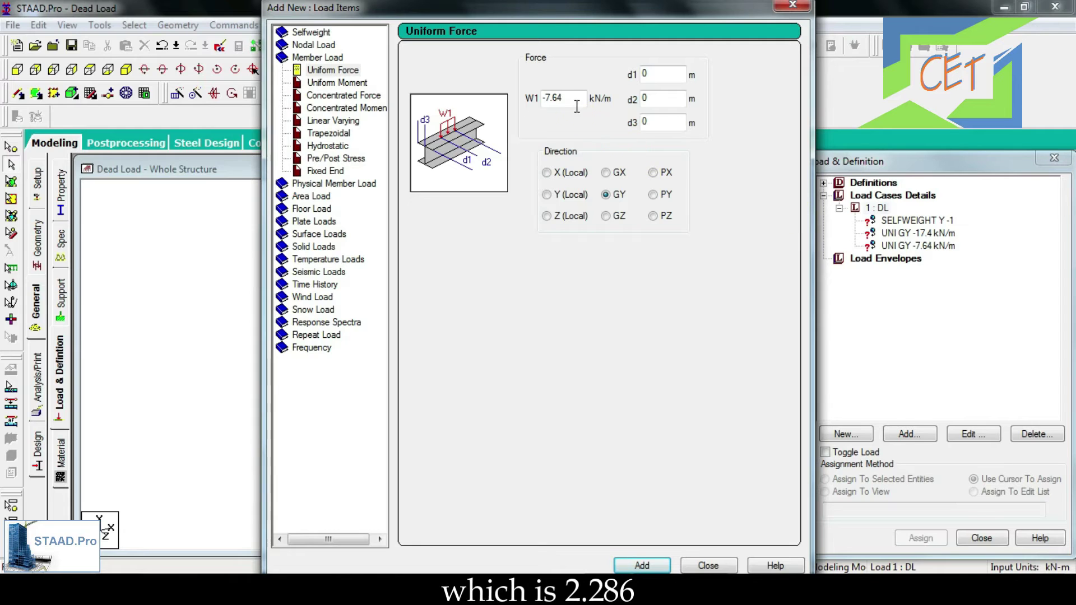
Add a uniform force member load of -2.286 kN/m in the GY direction for the parapet wall.
left_click(570, 99)
key("BackSpace")
key("BackSpace")
type("2.286")
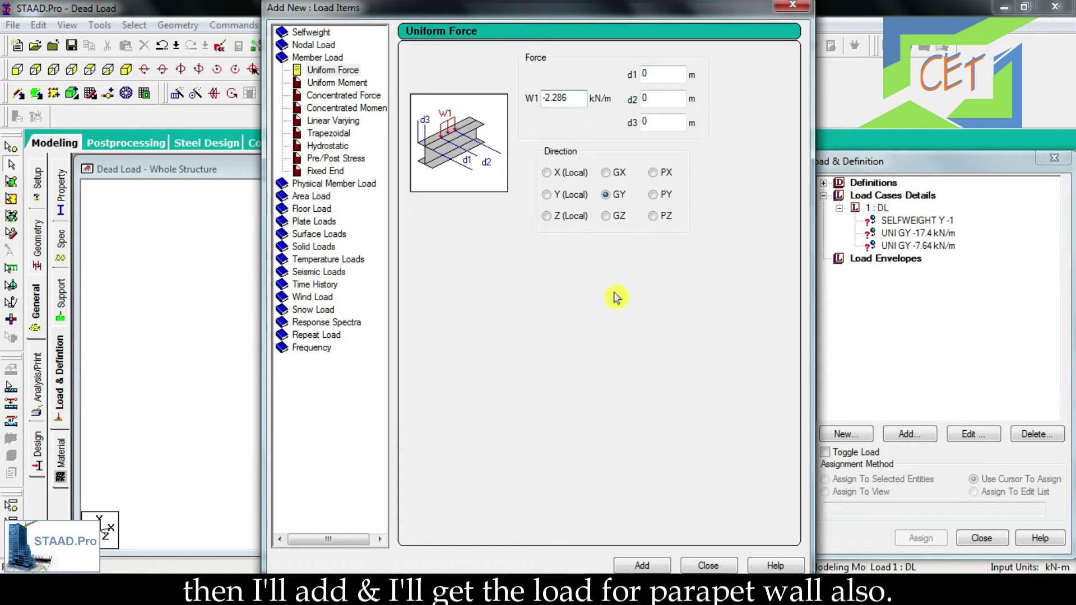
left_click(642, 565)
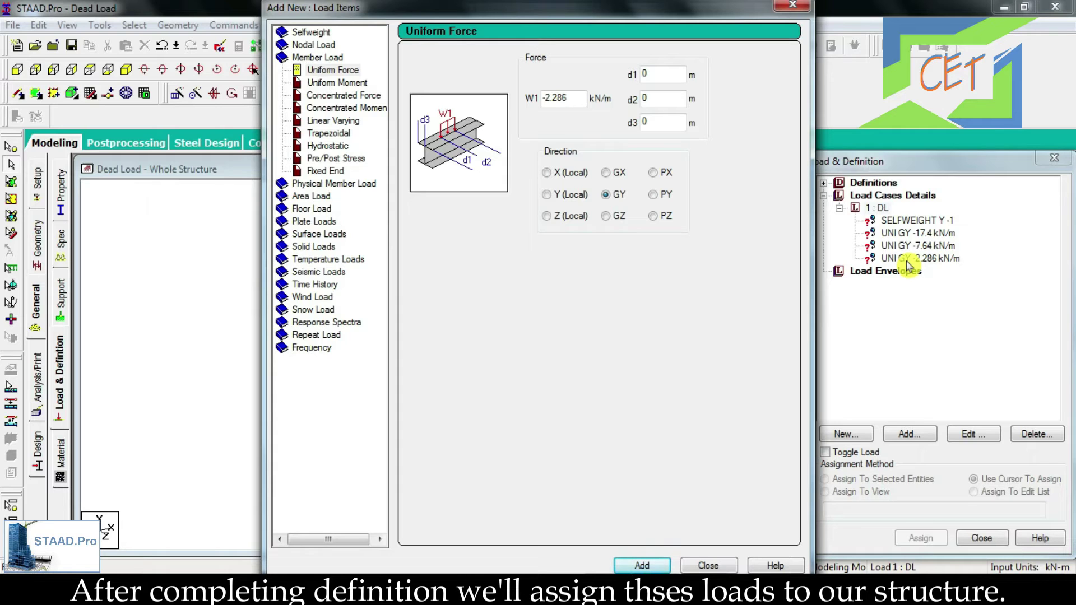
Define the Y range of a new floor load with a minimum of 4 m and a maximum of 7 m.
left_click(317, 210)
left_click_drag(474, 14, 743, 20)
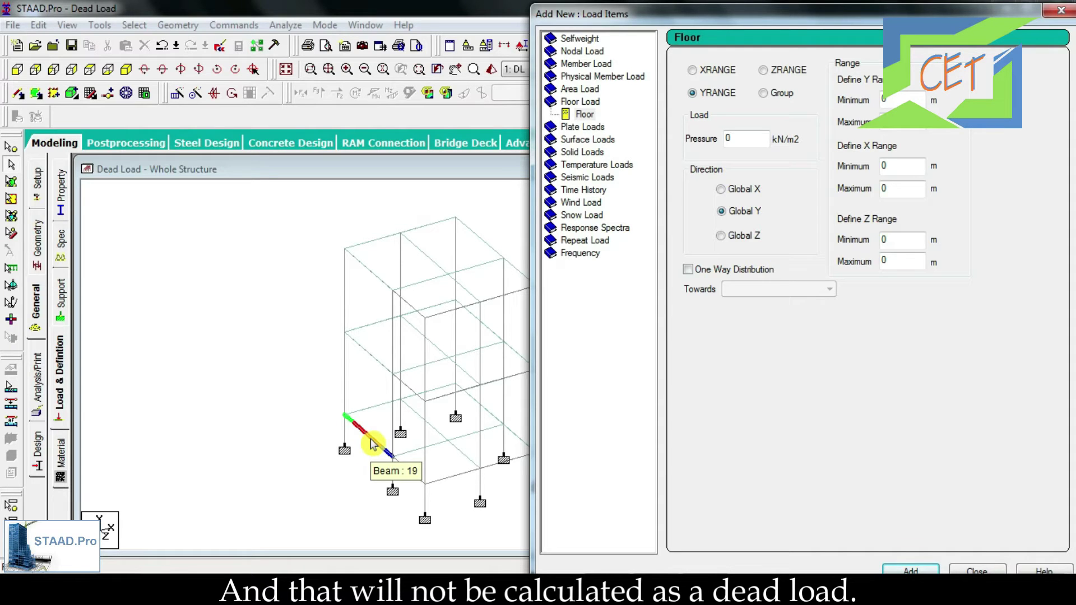
middle_click_drag(365, 461, 162, 445)
left_click_drag(699, 21, 507, 27)
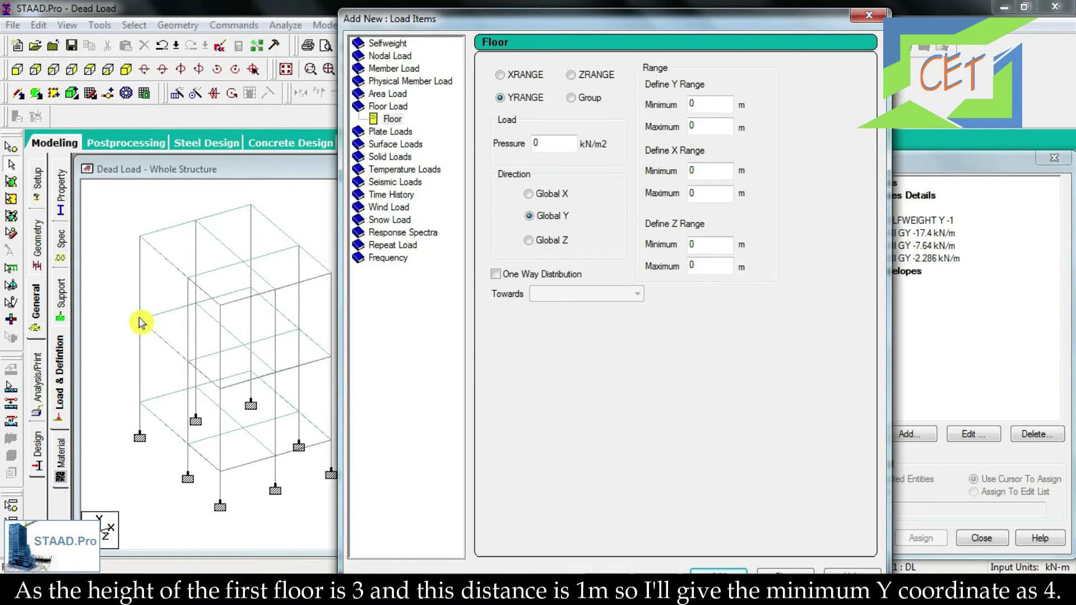
left_click(695, 106)
double_click(680, 108)
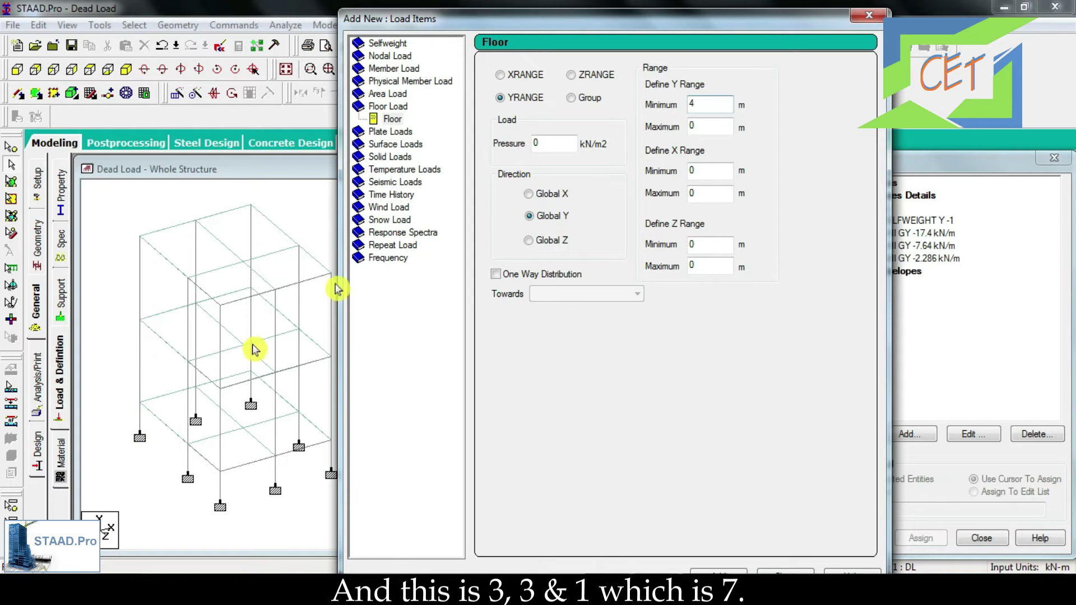
key("Tab")
type("7")
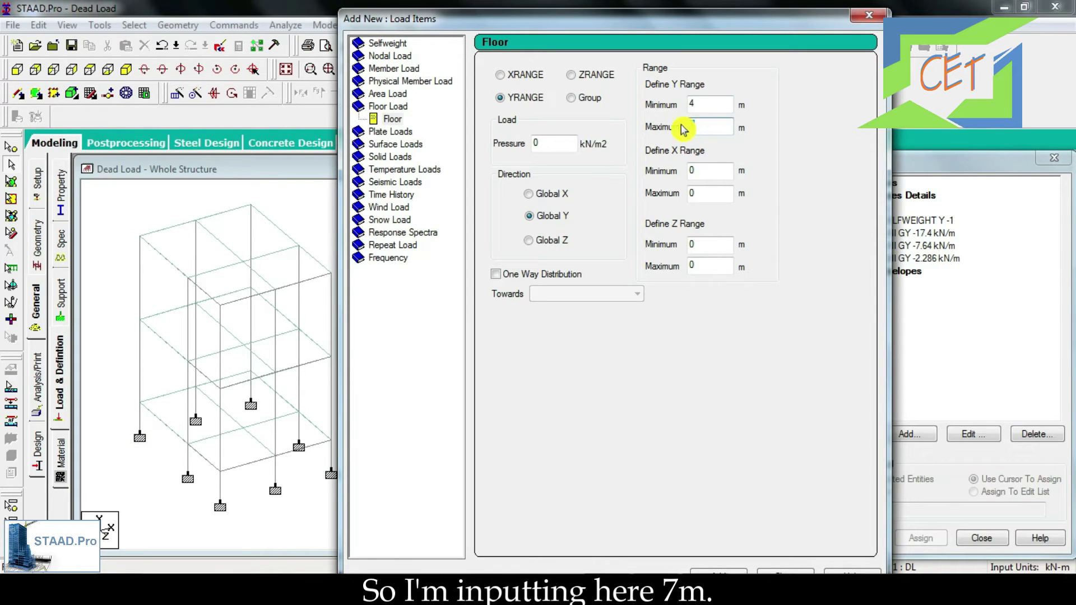
Check the X coordinate of the first floor's far corner node and define the floor load's X range from 0 to 4 m.
left_click(702, 169)
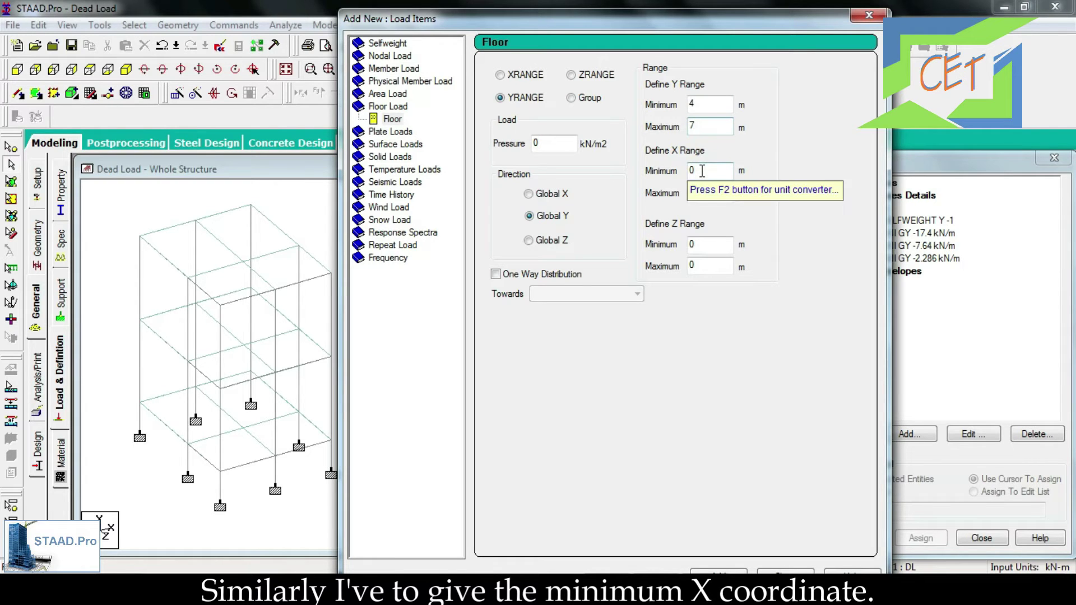
left_click(146, 329)
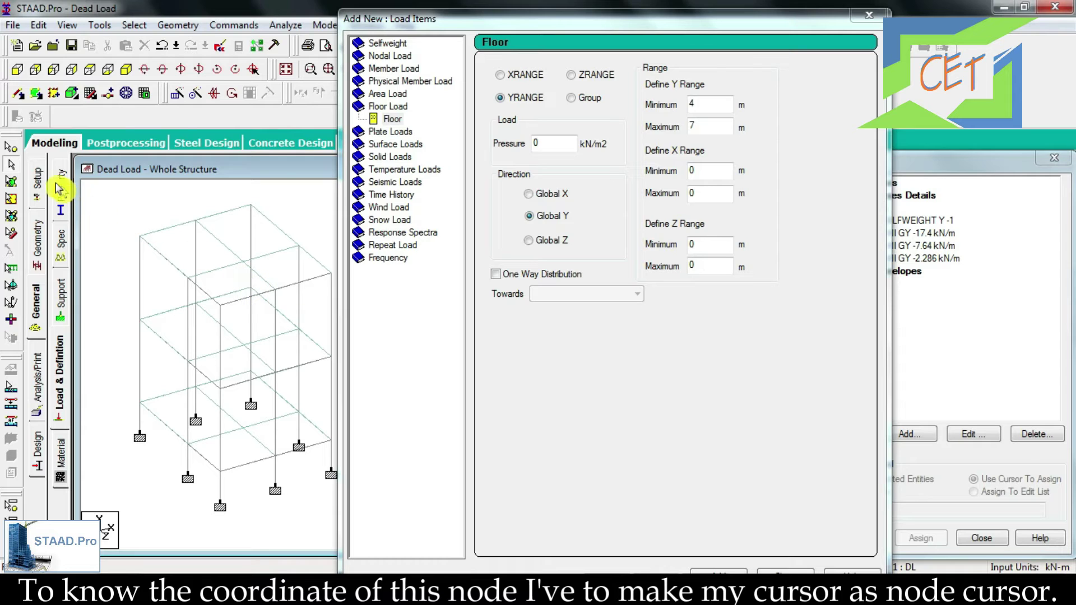
left_click(13, 153)
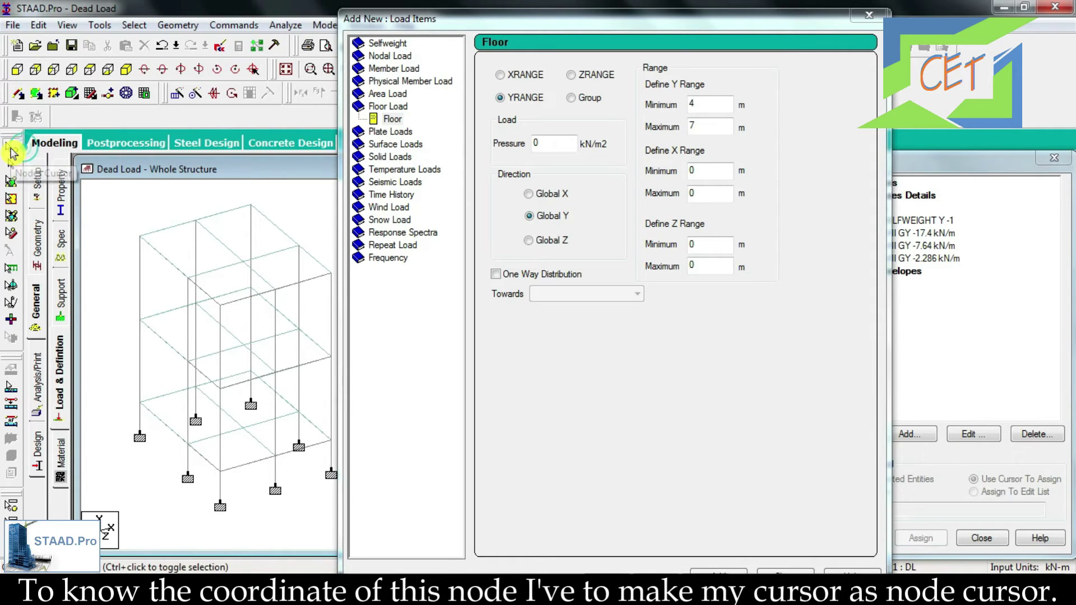
left_click(250, 287)
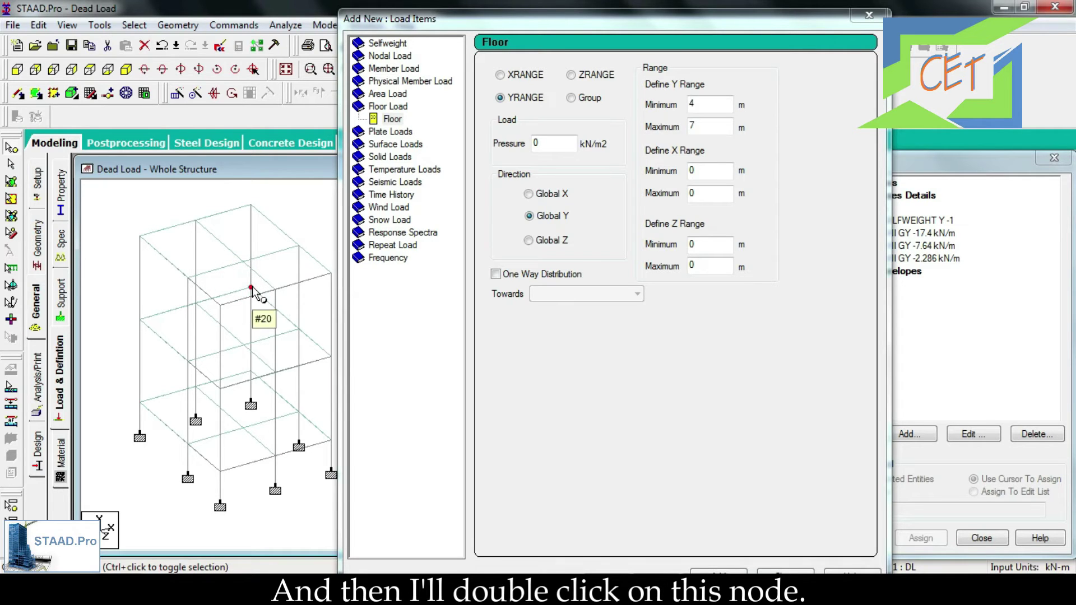
double_click(251, 288)
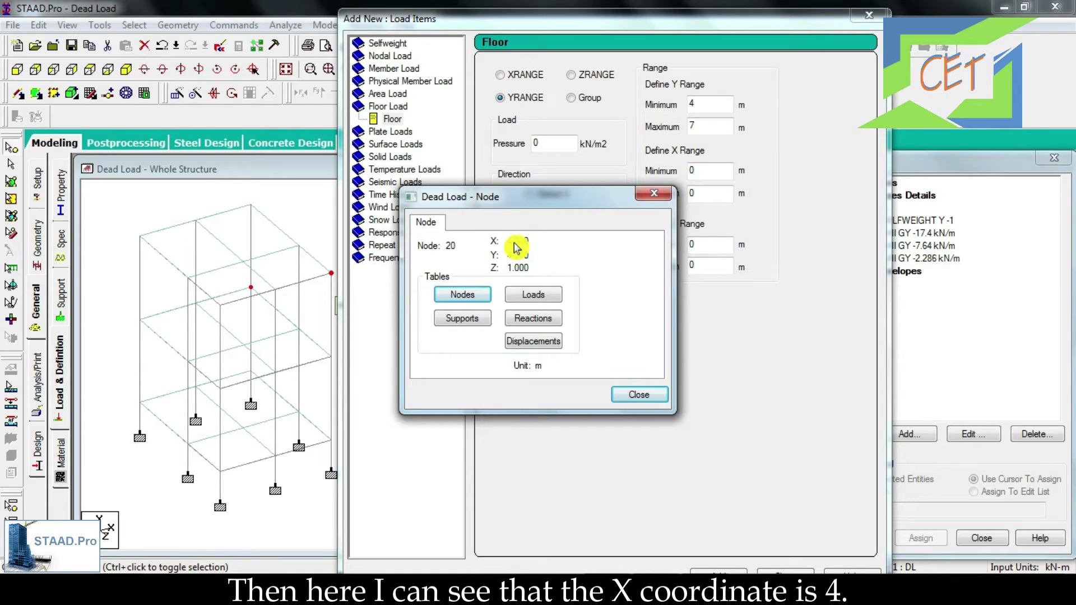
left_click(653, 193)
left_click(696, 194)
left_click_drag(695, 194, 672, 204)
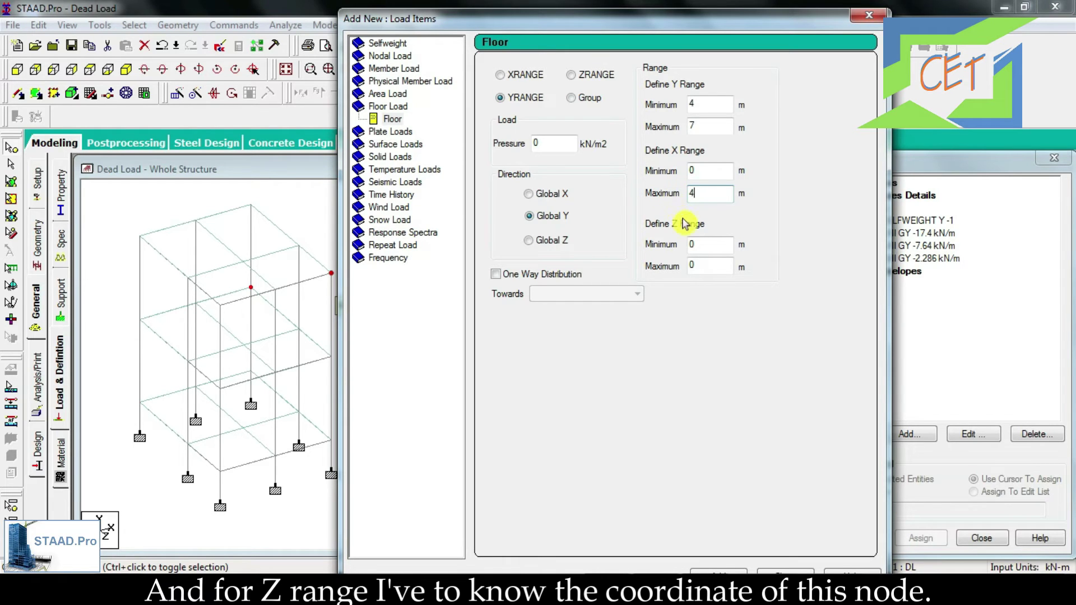
Check the Z coordinates of two opposite corner nodes and define the floor load's Z range from 1 to 6 m.
left_click(139, 319)
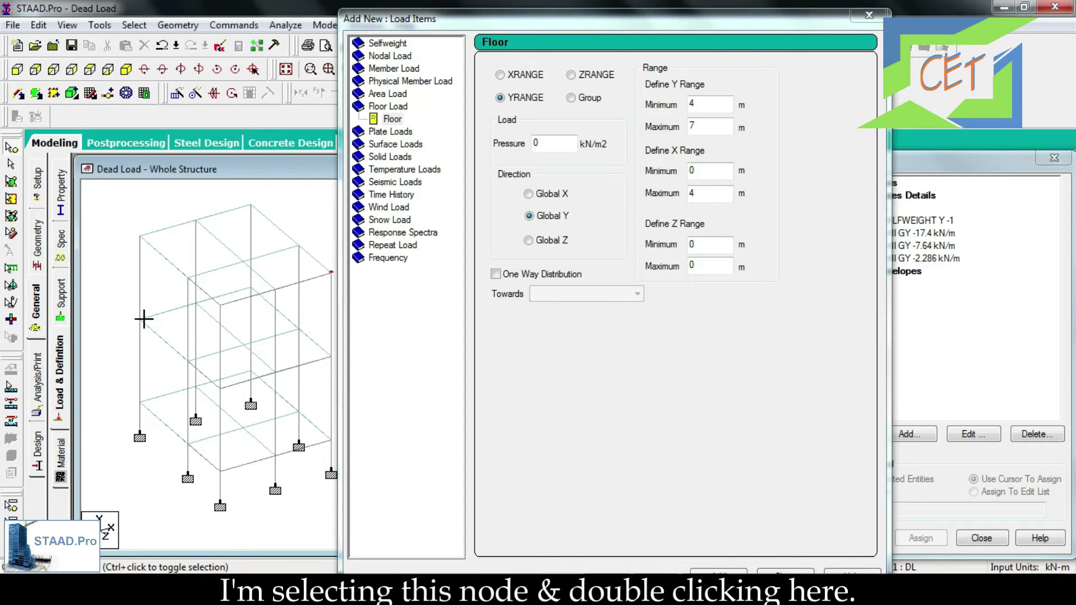
double_click(140, 320)
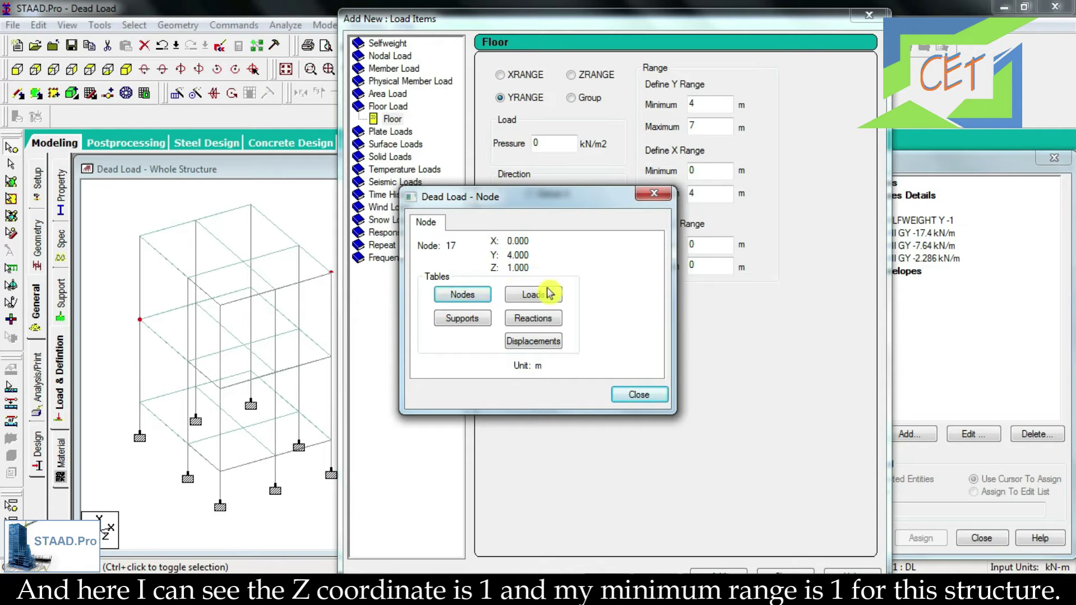
left_click(638, 394)
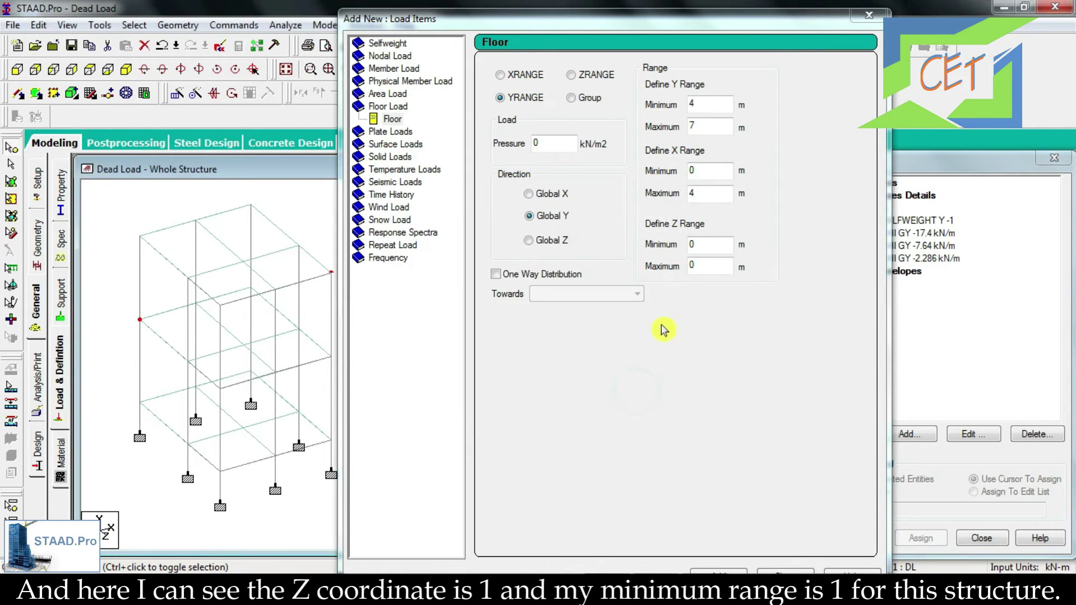
double_click(690, 244)
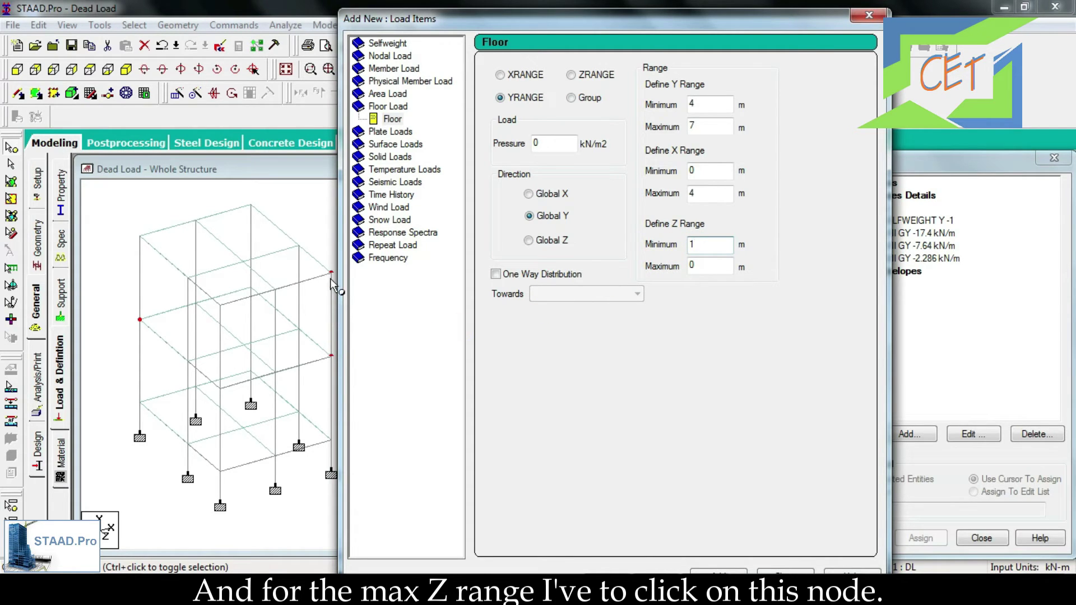
left_click(328, 260)
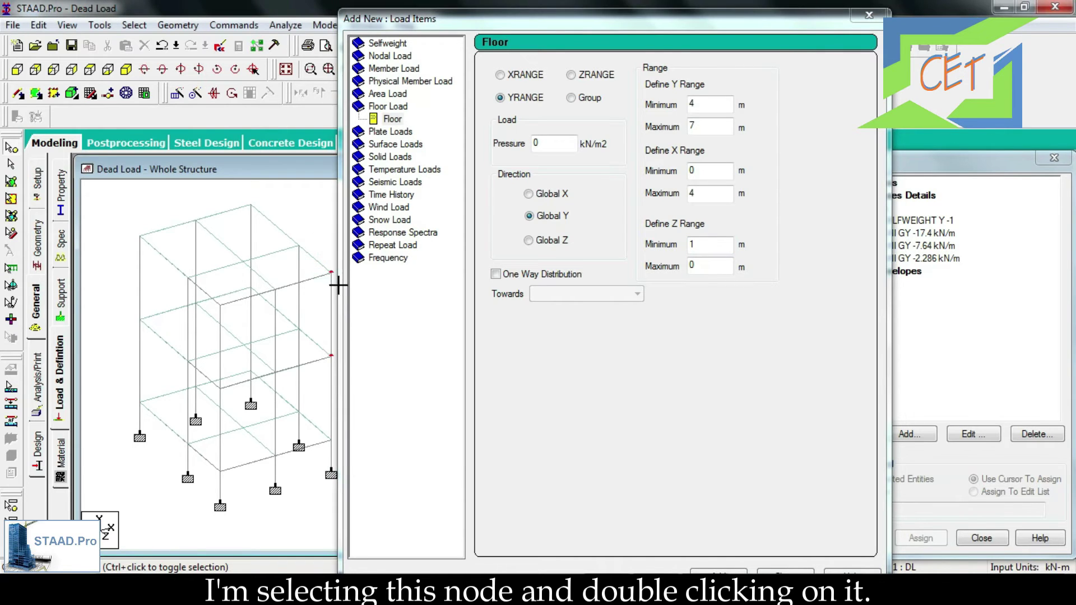
double_click(330, 270)
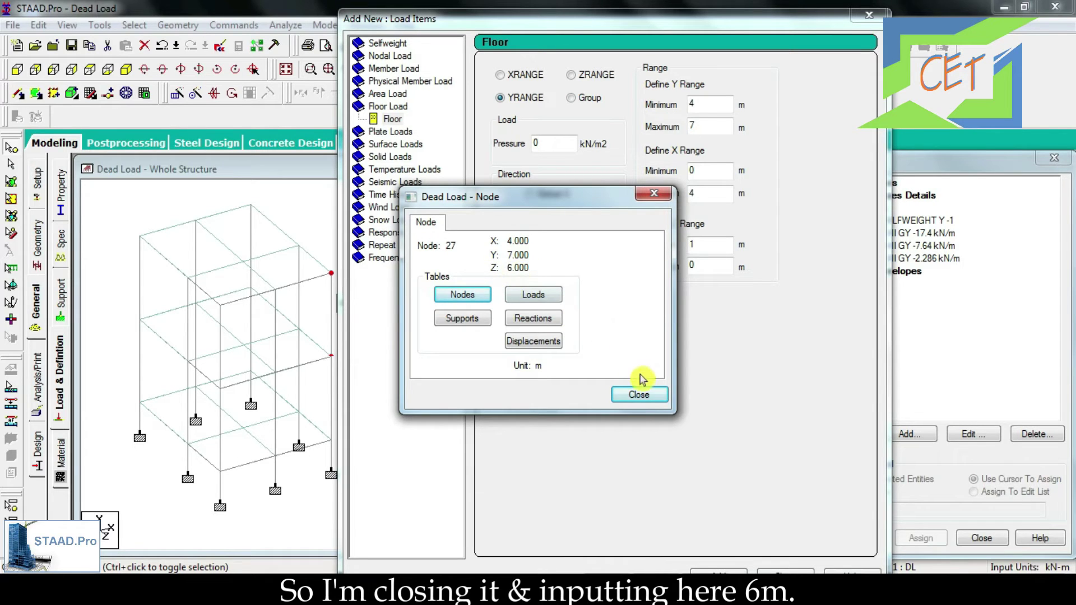
left_click(647, 394)
double_click(695, 266)
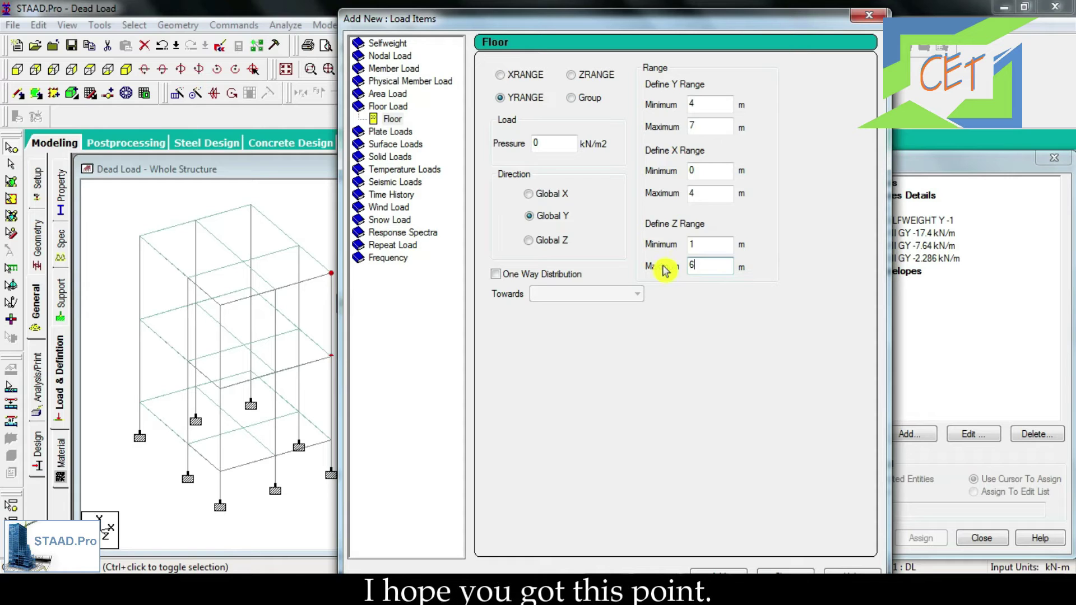
Set the floor load pressure to 5.127 kN/m2 and add the load to the DL case.
double_click(551, 145)
type("5.127")
left_click_drag(565, 18, 557, 12)
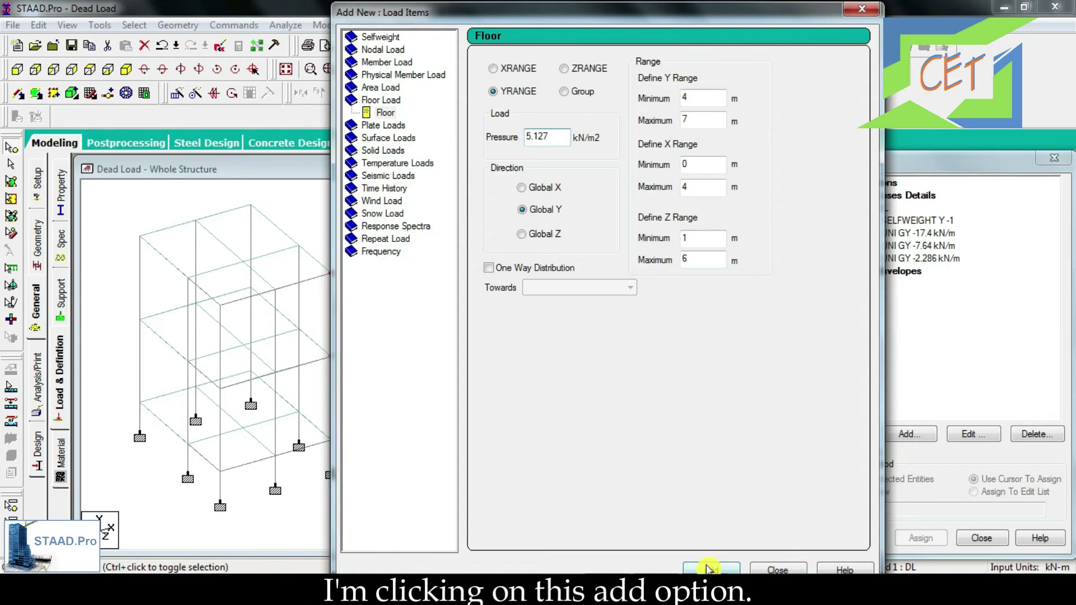
left_click(709, 568)
left_click(776, 569)
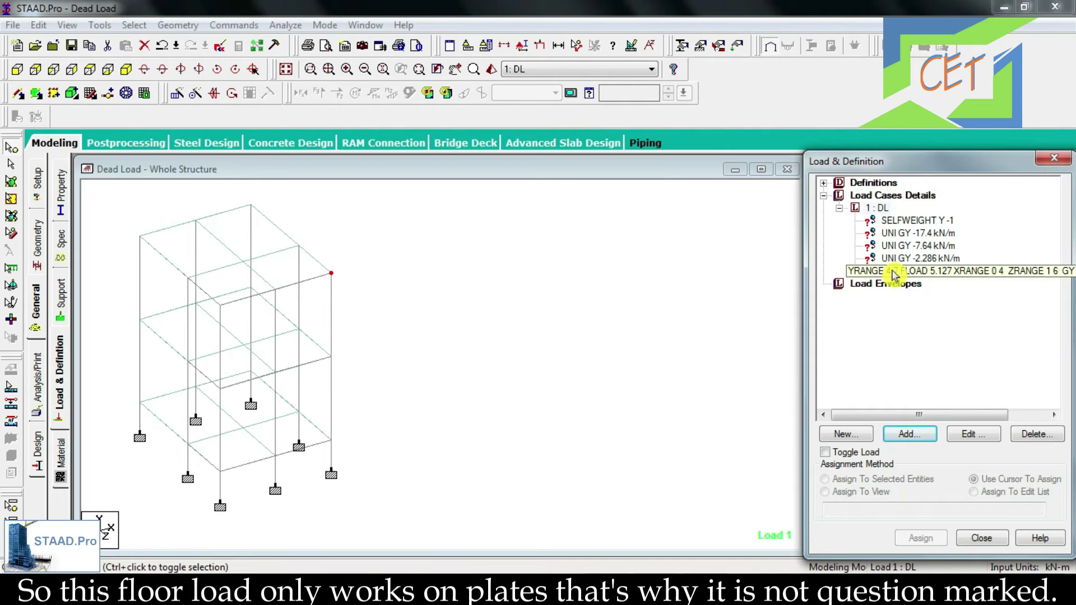
Edit the floor load to cover only part of the floors, checking the roof's middle node and setting the maximum X range to 2 m.
middle_click_drag(523, 360, 728, 358)
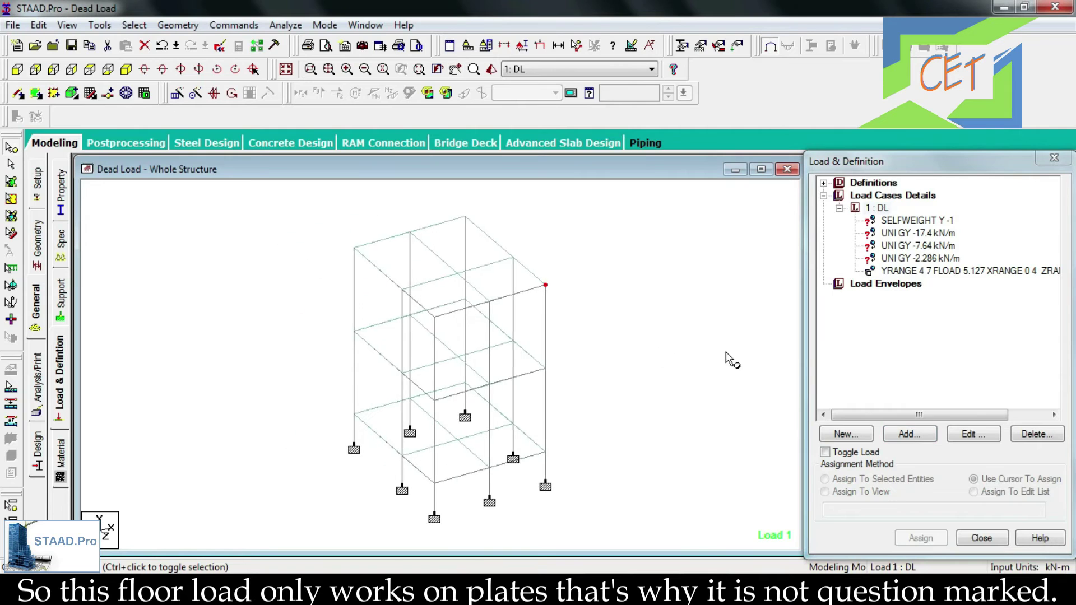
left_click(928, 272)
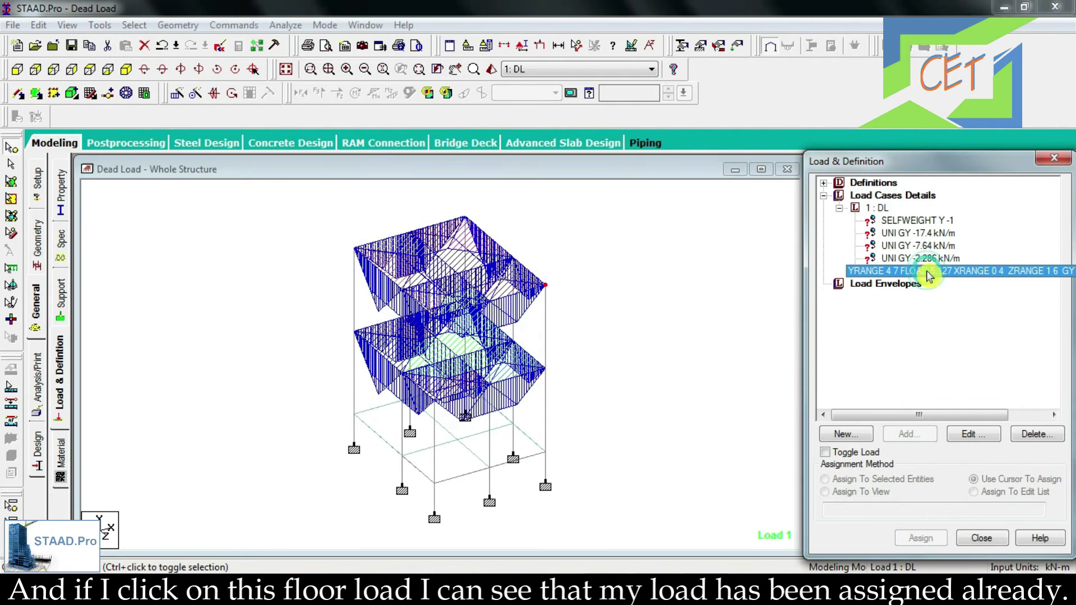
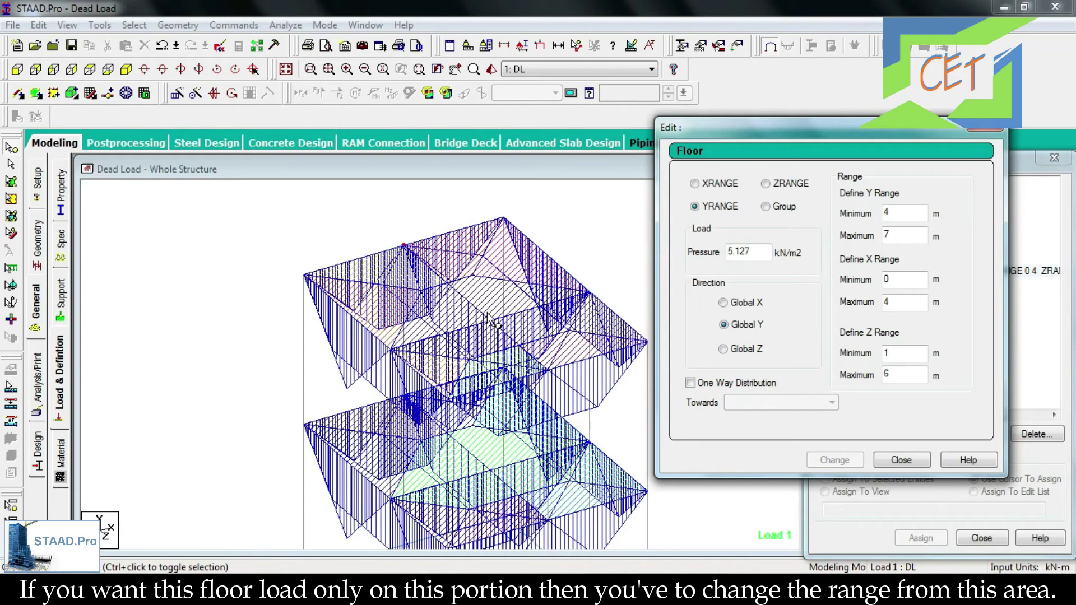
left_click(403, 245)
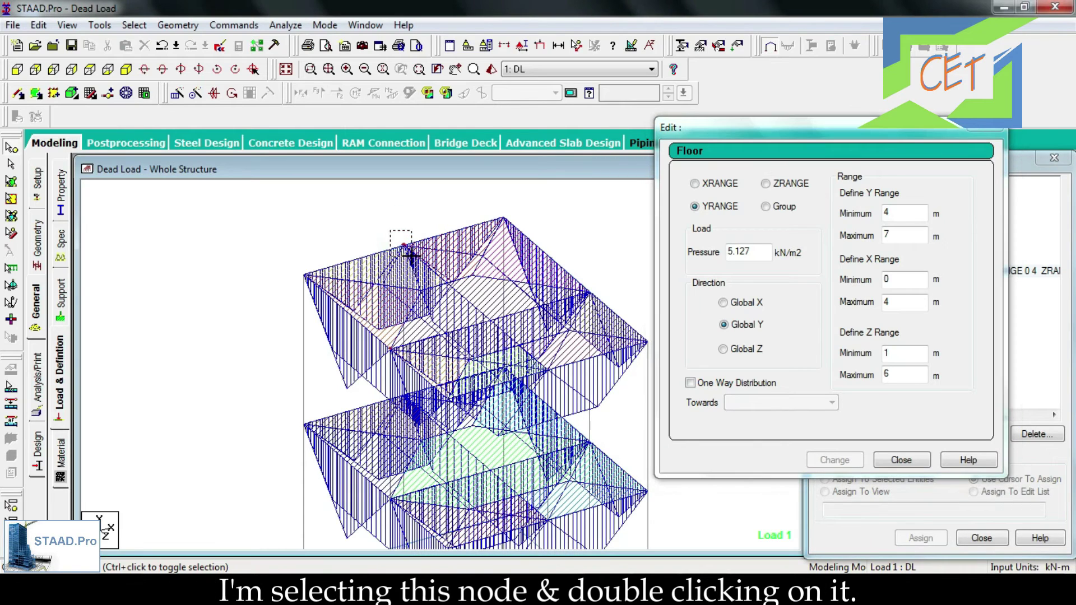
double_click(404, 246)
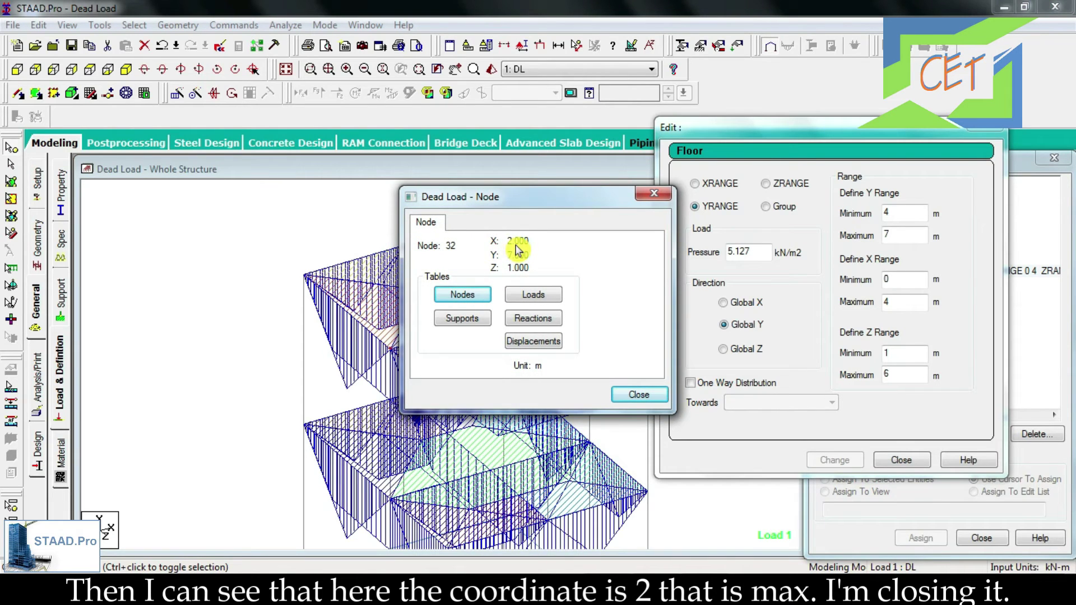
left_click(637, 396)
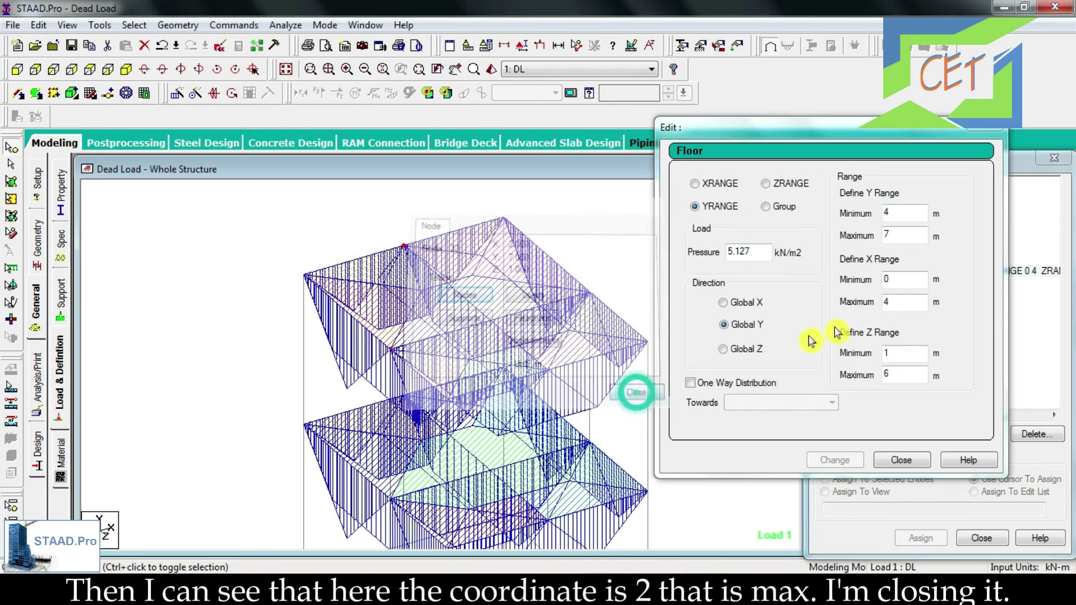
double_click(902, 302)
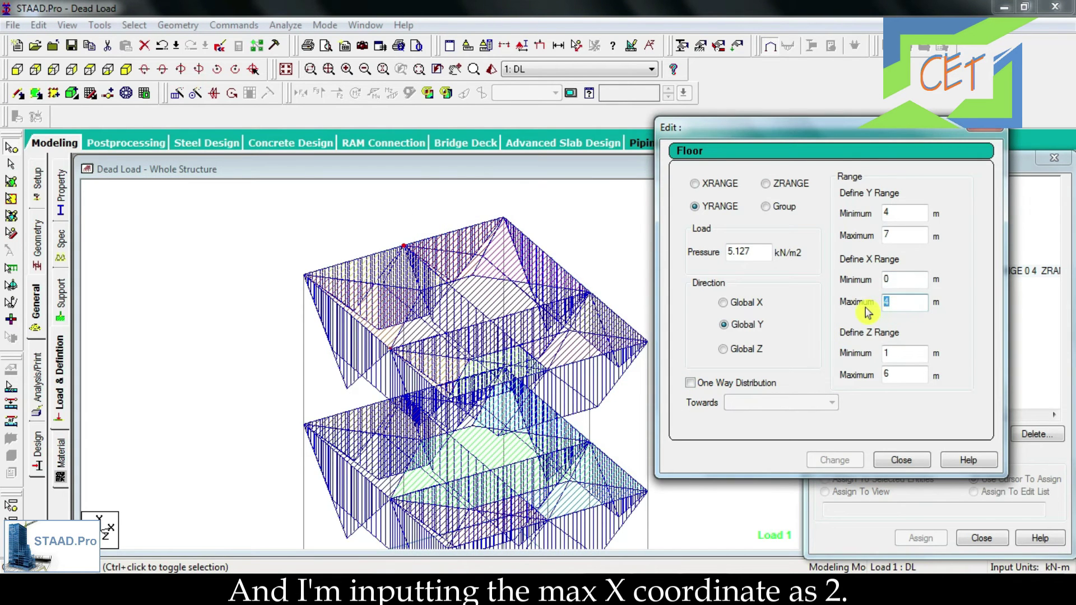
type("2")
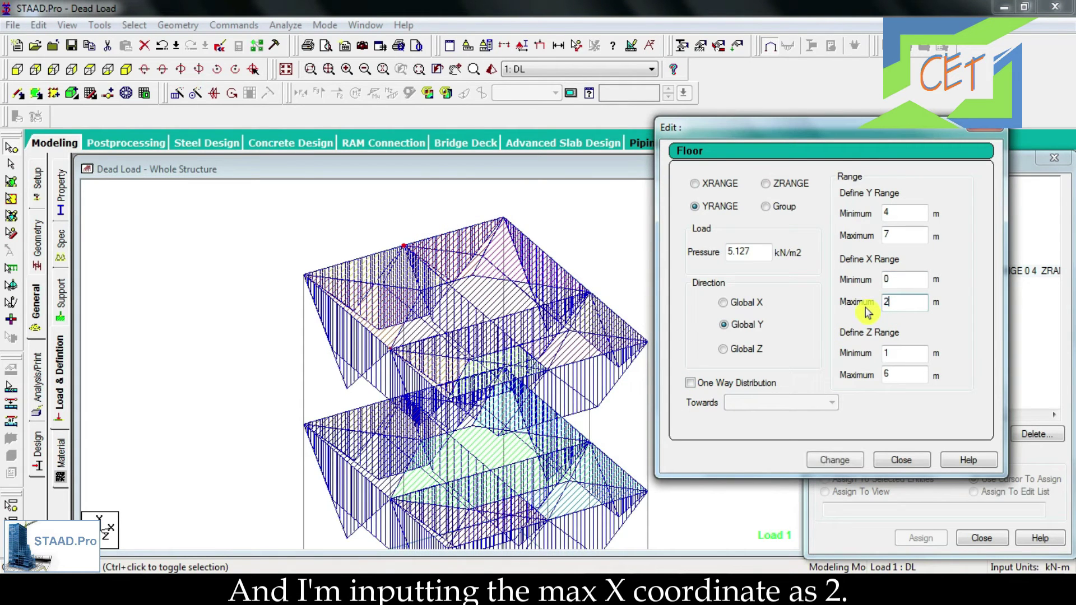
left_click(839, 461)
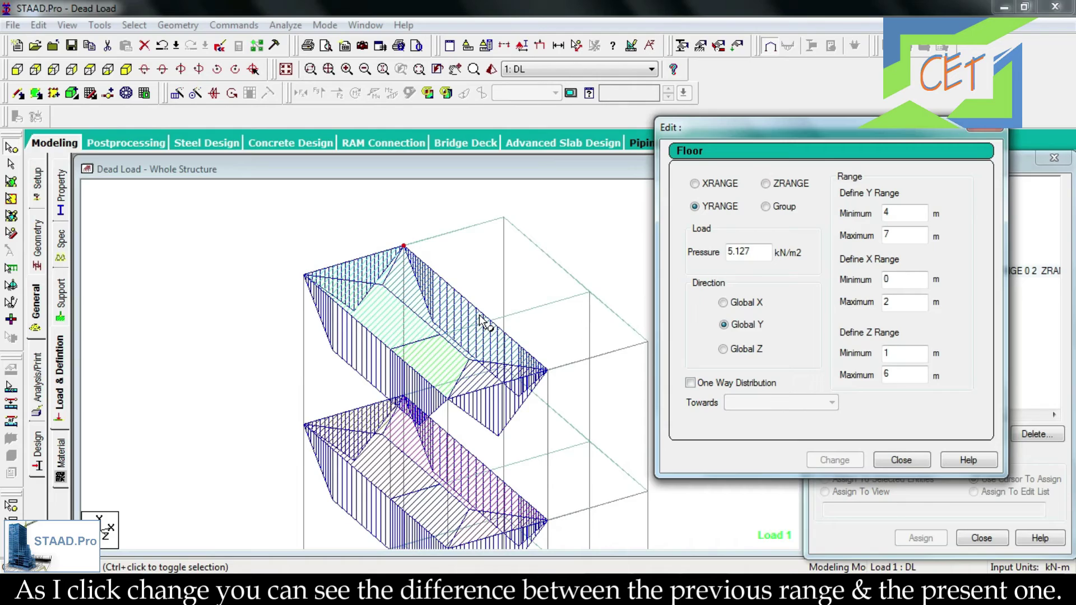
Rotate the model to examine how the floor load is distributed over the restricted X range.
left_click(483, 334)
key("Left")
key("Left")
key("Left")
key("Left")
key("Left")
key("Left")
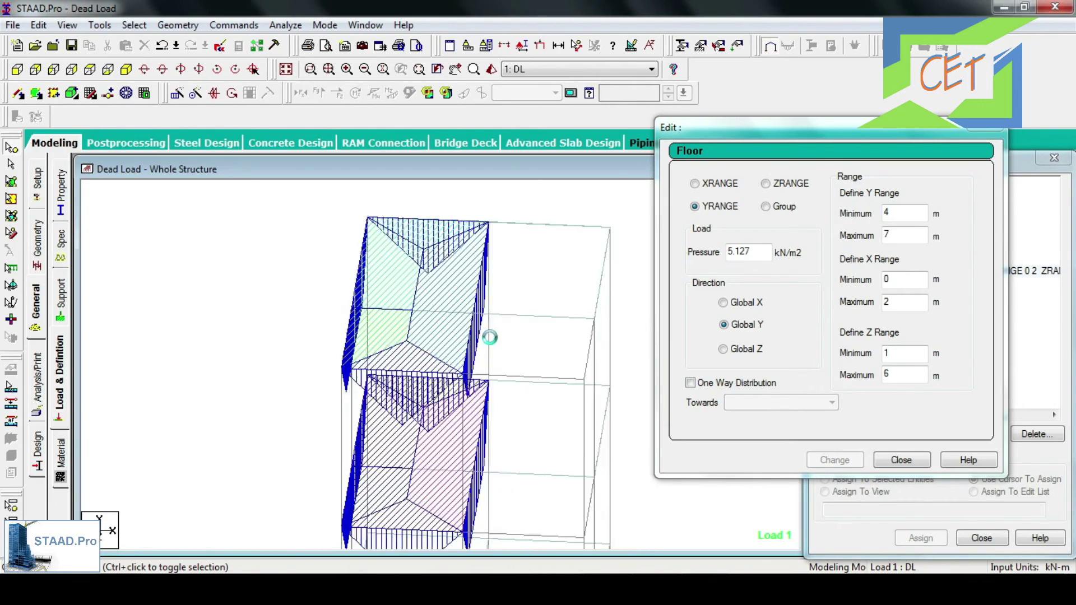
key("Left")
key("Left")
key("Left")
key("Left")
key("Left")
key("Left")
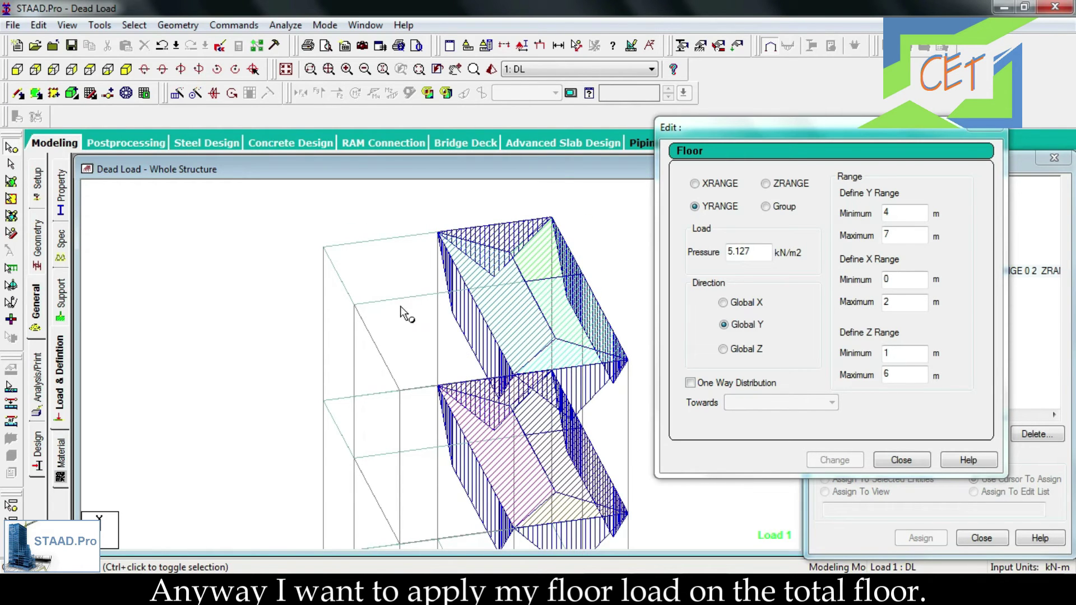
Check the roof corner node's X coordinate, set the floor load's maximum X range to 4 m and apply the change.
left_click(399, 390)
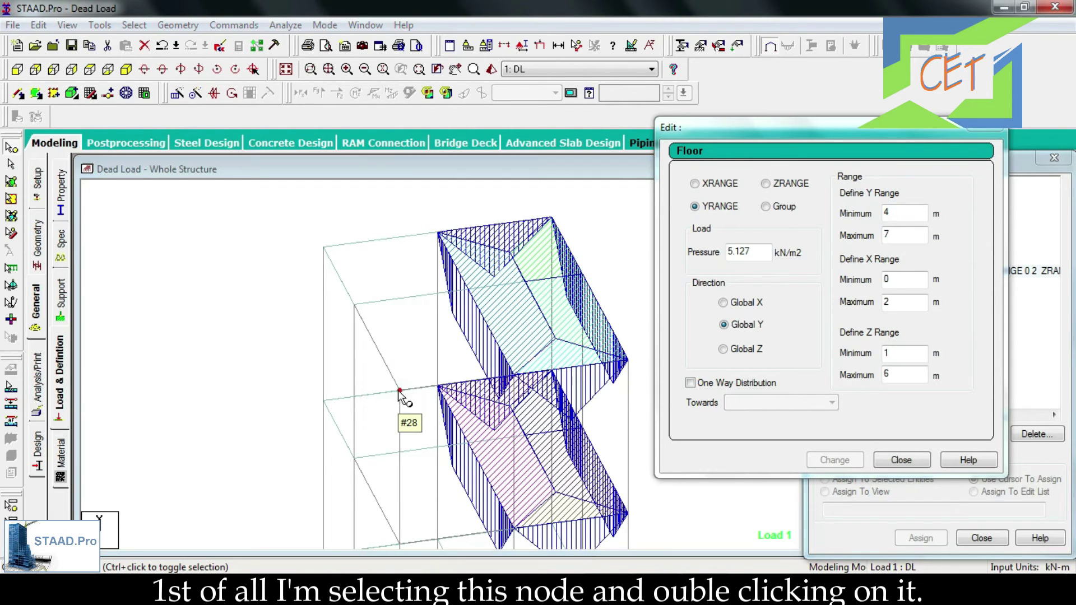
double_click(399, 390)
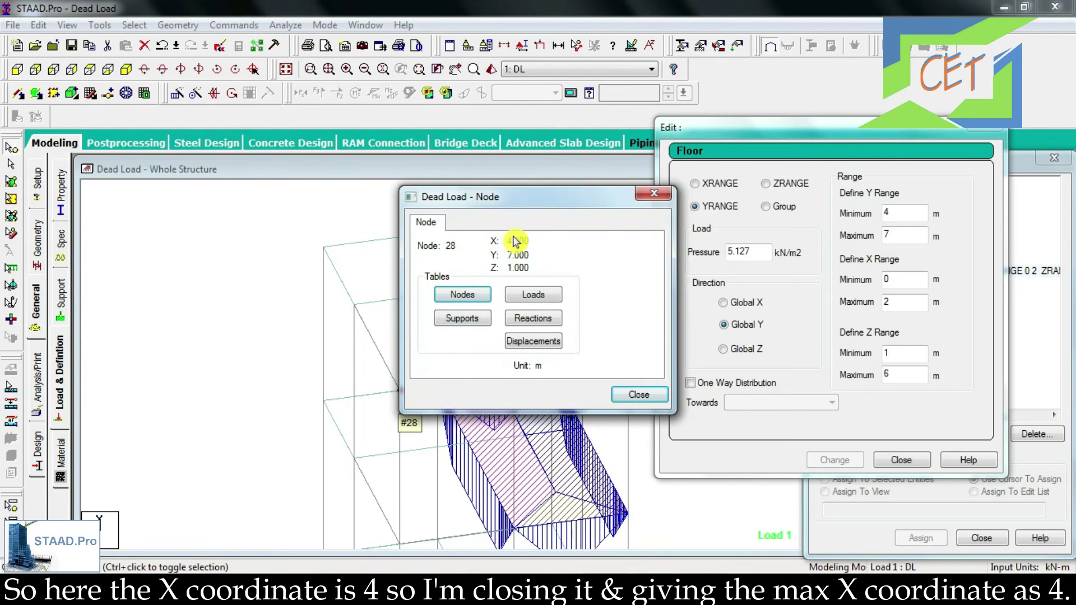
left_click(652, 194)
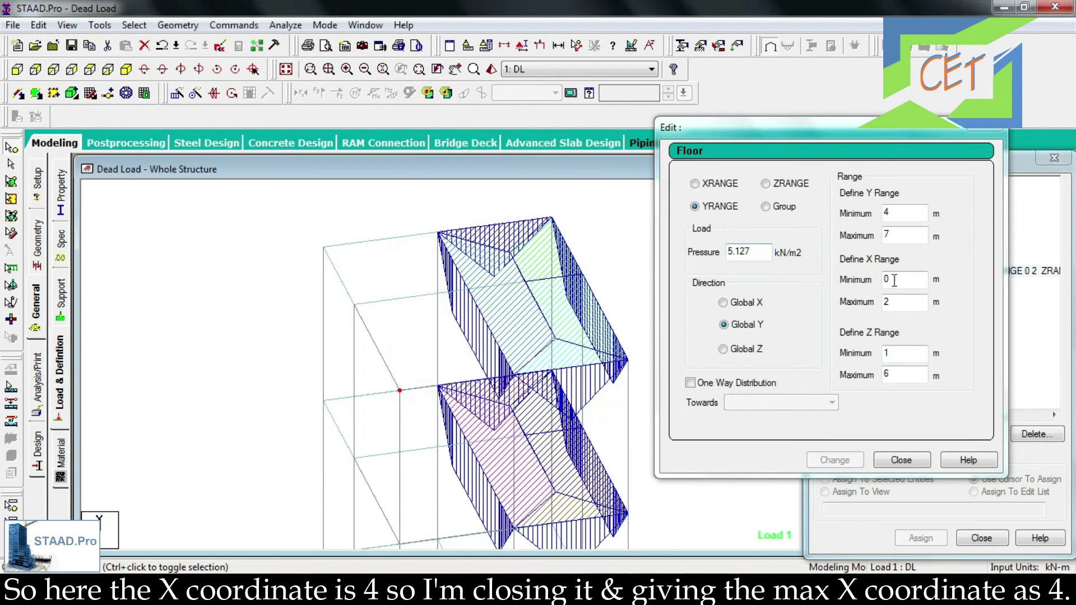
double_click(899, 301)
type("4")
left_click(833, 461)
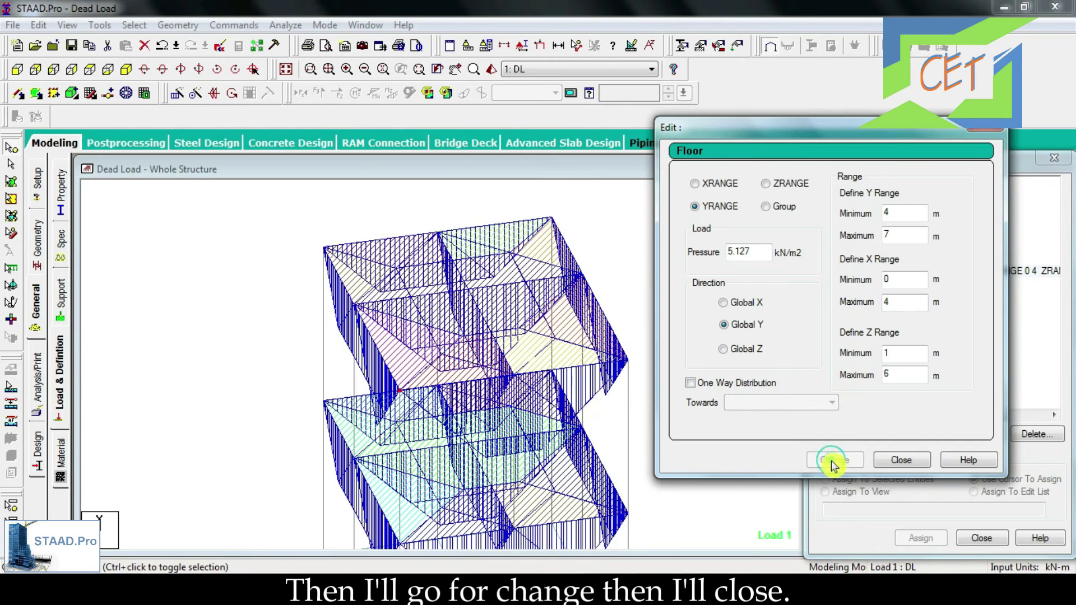
left_click(895, 462)
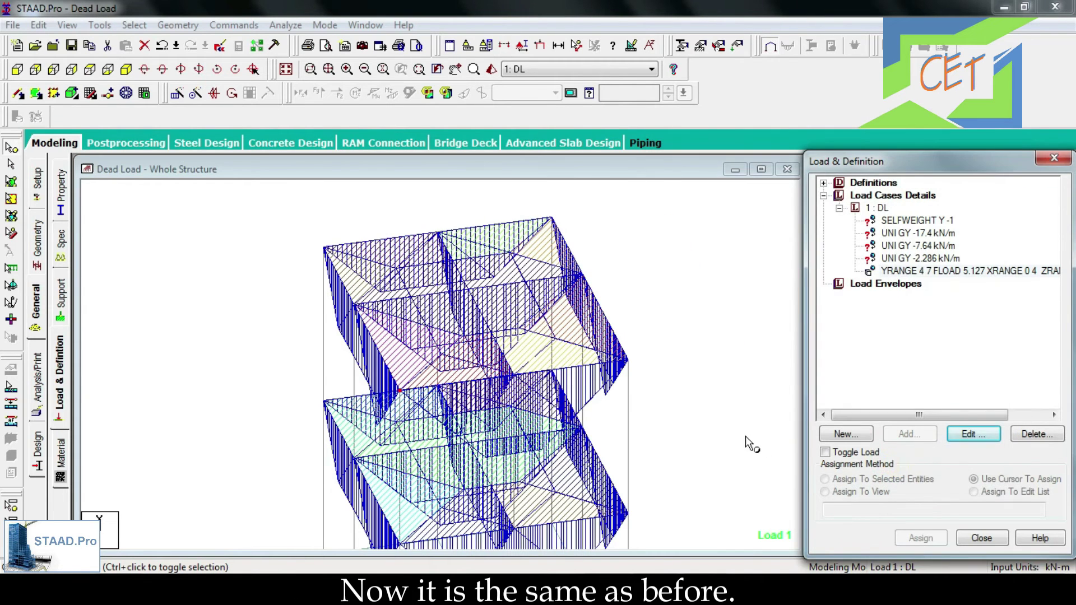
Clear the node selection and rotate the structure to examine the floor load on both floors.
left_click(745, 436)
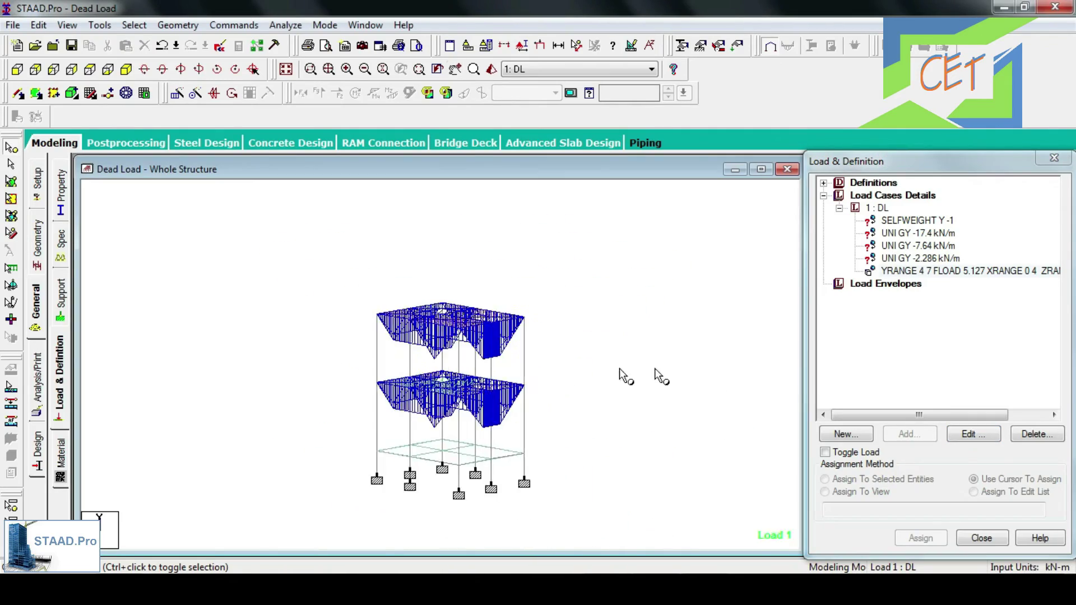
key("Right")
key("Right")
key("Right")
key("Right")
key("Right")
key("Right")
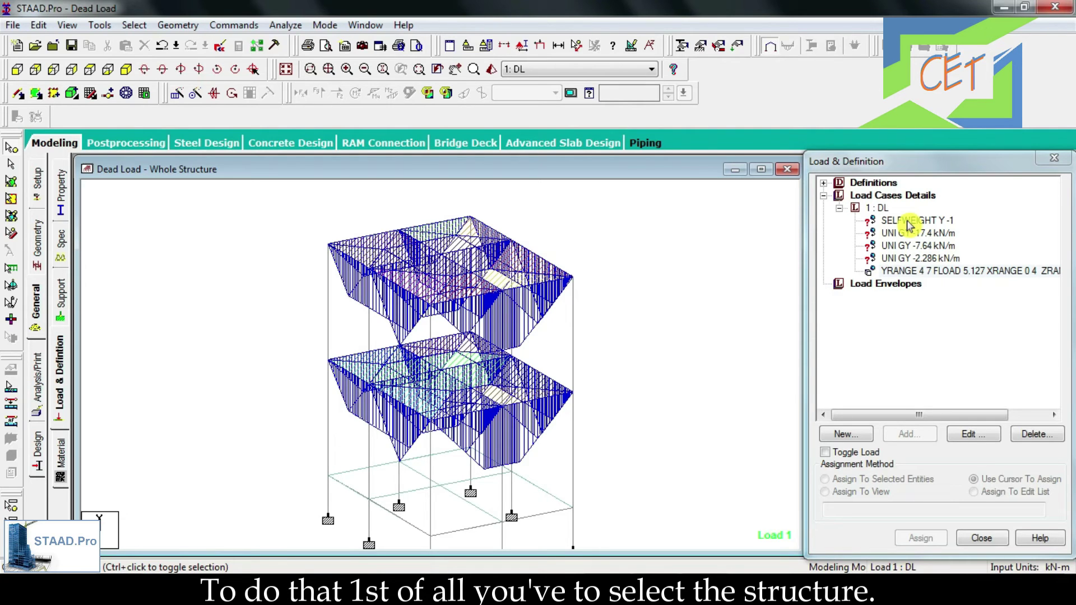
Select all members of the structure with the beams cursor, assign the SELFWEIGHT Y -1 load to them, and clear the selection.
left_click(698, 315)
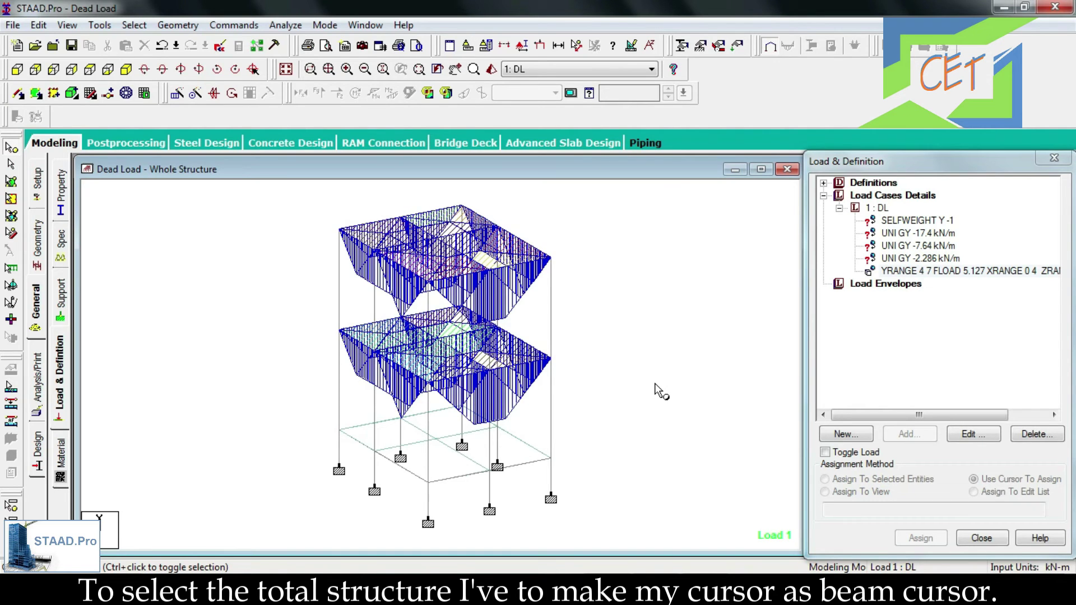
left_click(11, 172)
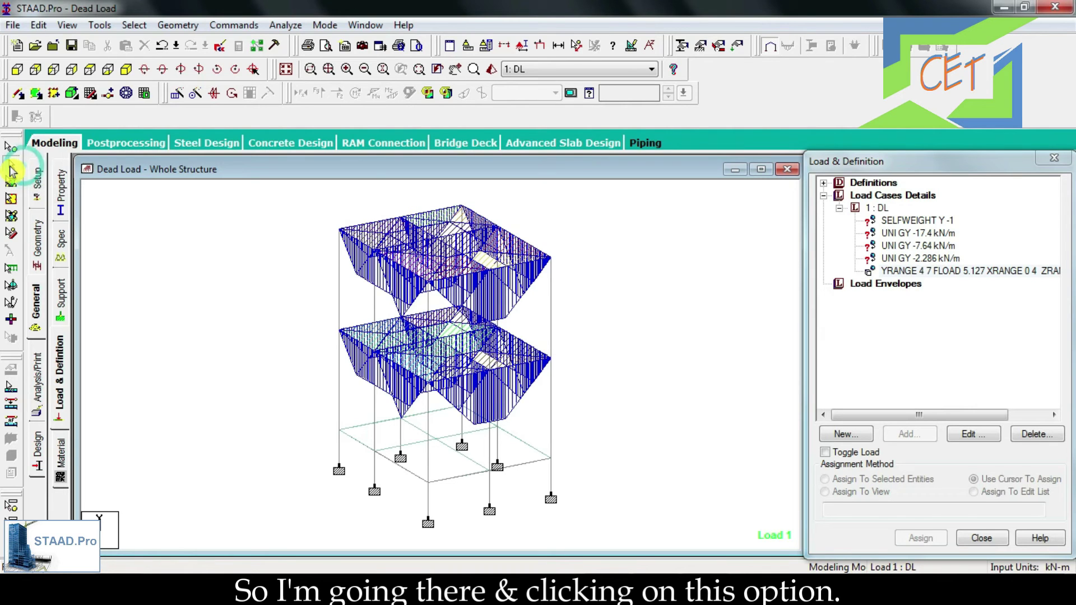
left_click_drag(264, 194, 649, 529)
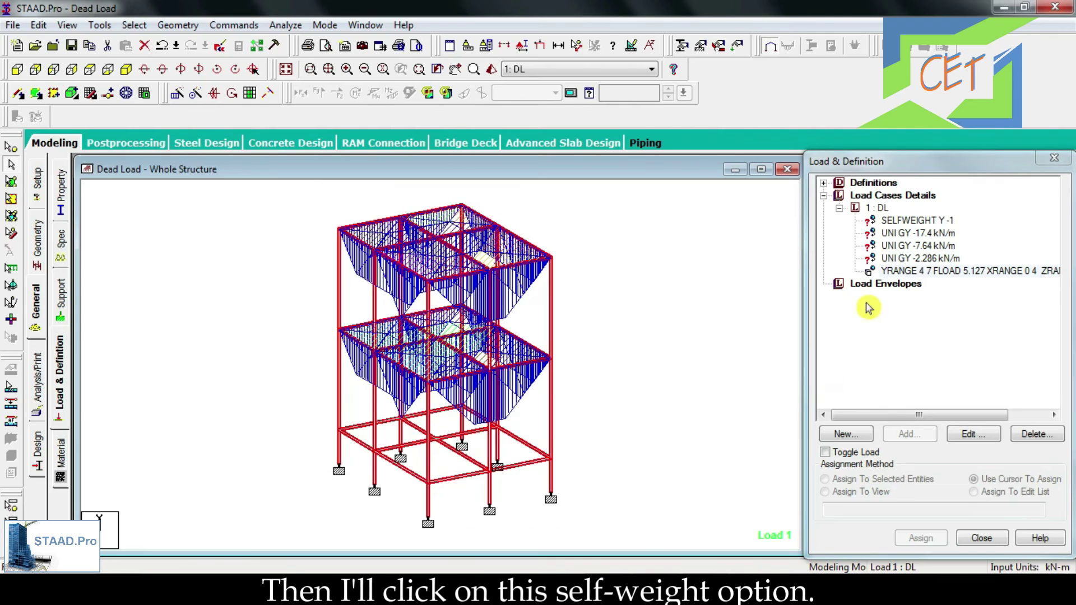
left_click(913, 221)
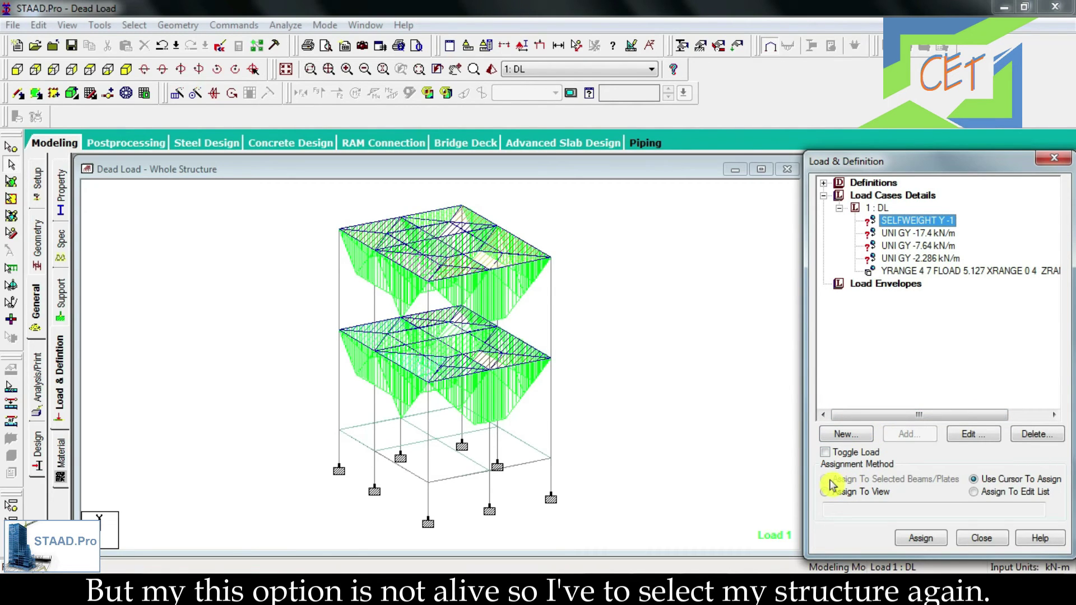
left_click(577, 499)
left_click_drag(600, 539, 304, 202)
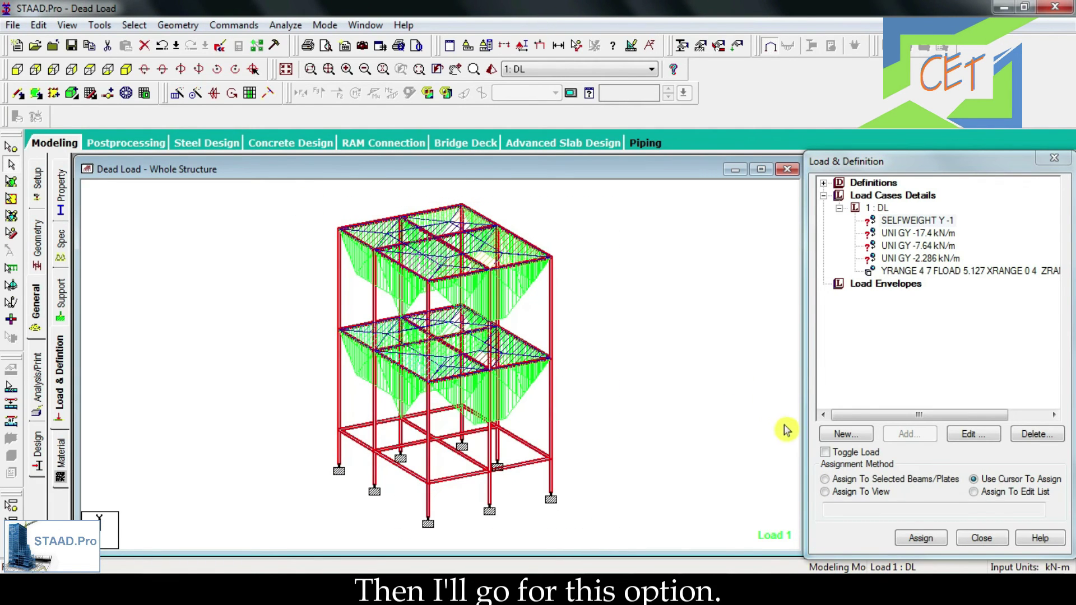
left_click(825, 480)
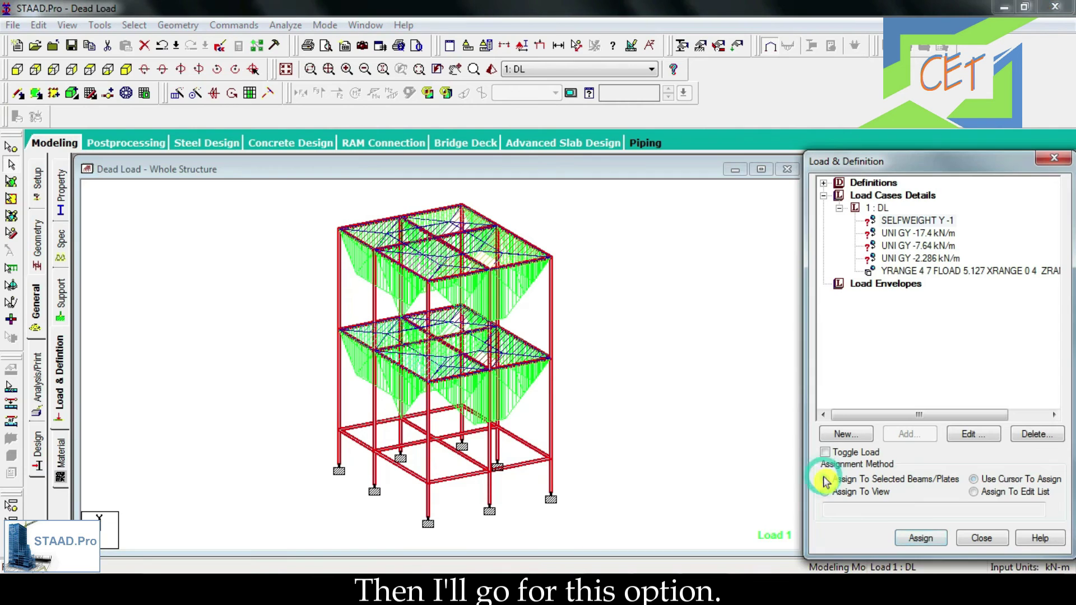
left_click(919, 539)
left_click(951, 399)
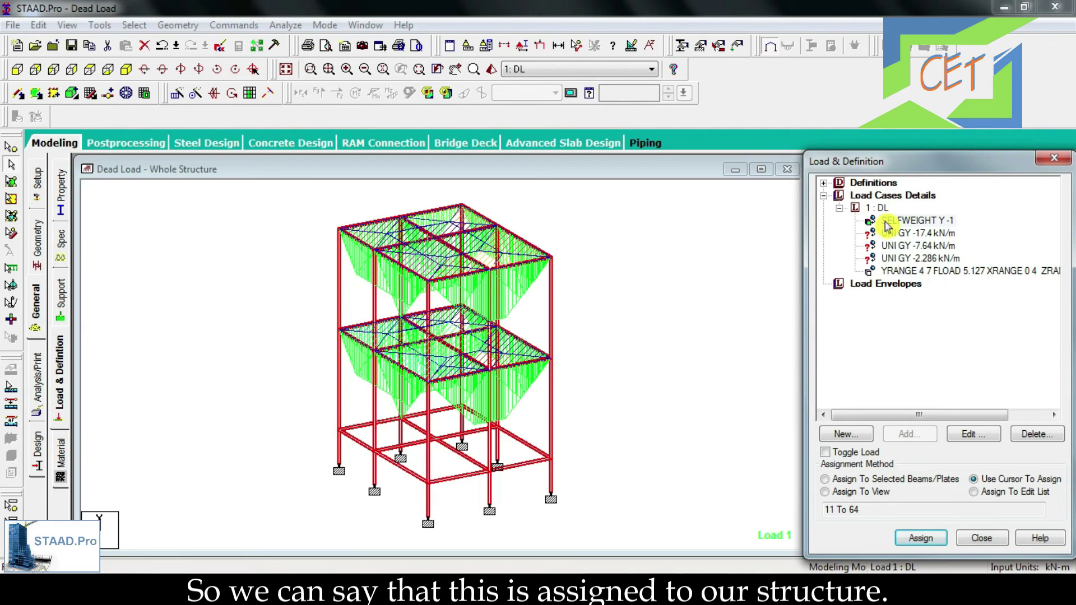
left_click(677, 304)
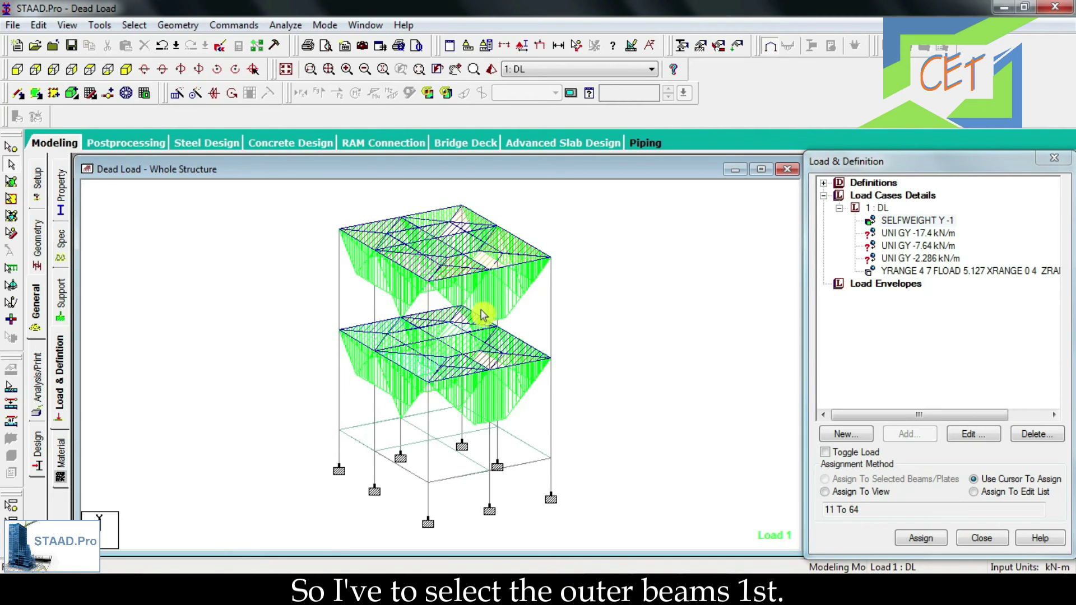
Select all beams parallel to X and add all beams parallel to Z to the selection.
left_click(135, 26)
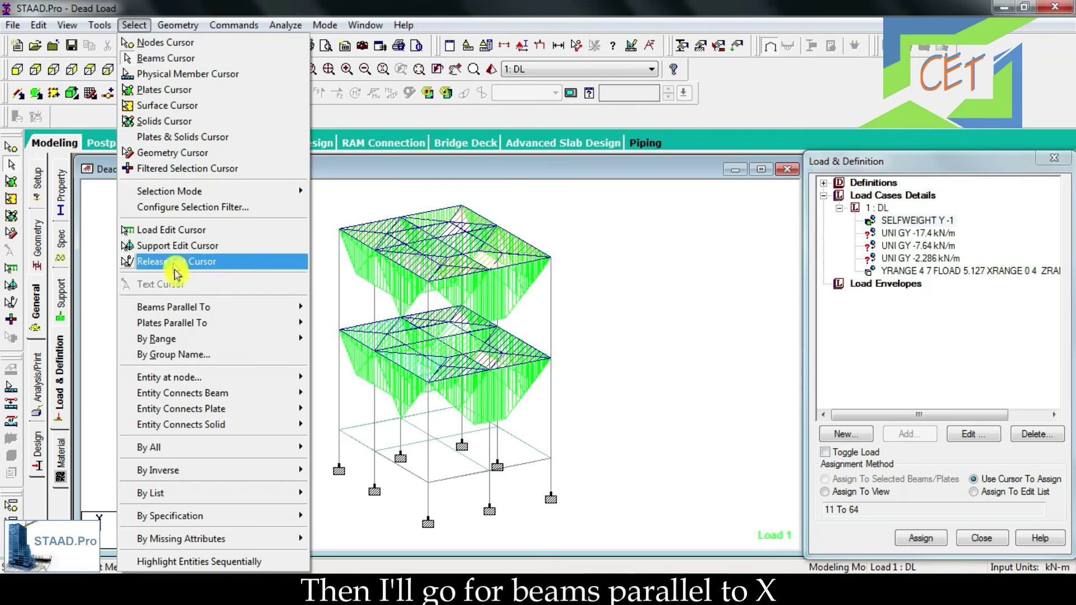
mouse_move(177, 313)
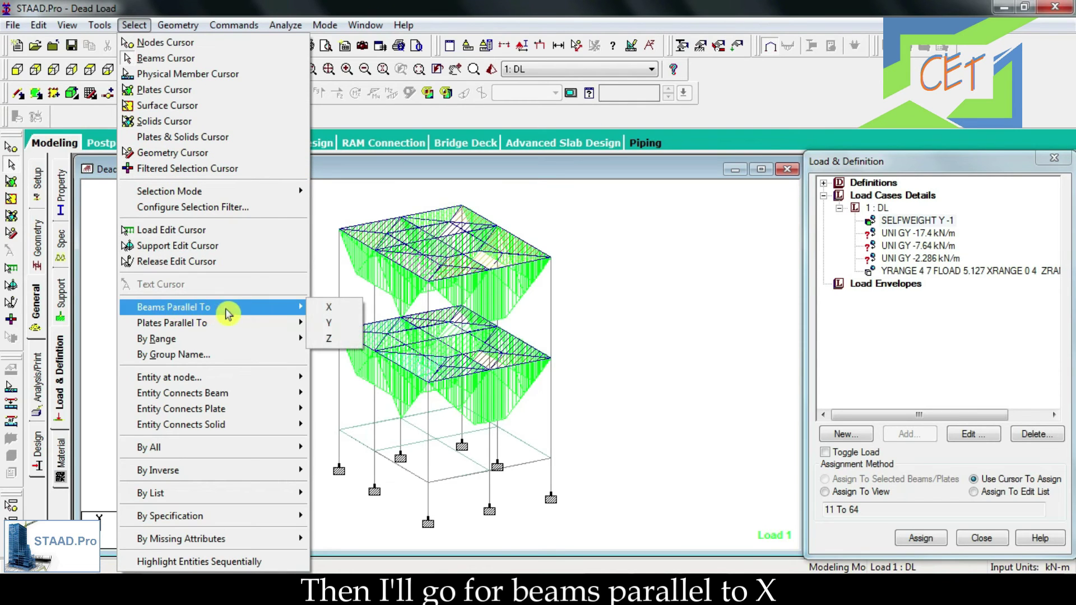
left_click(337, 307)
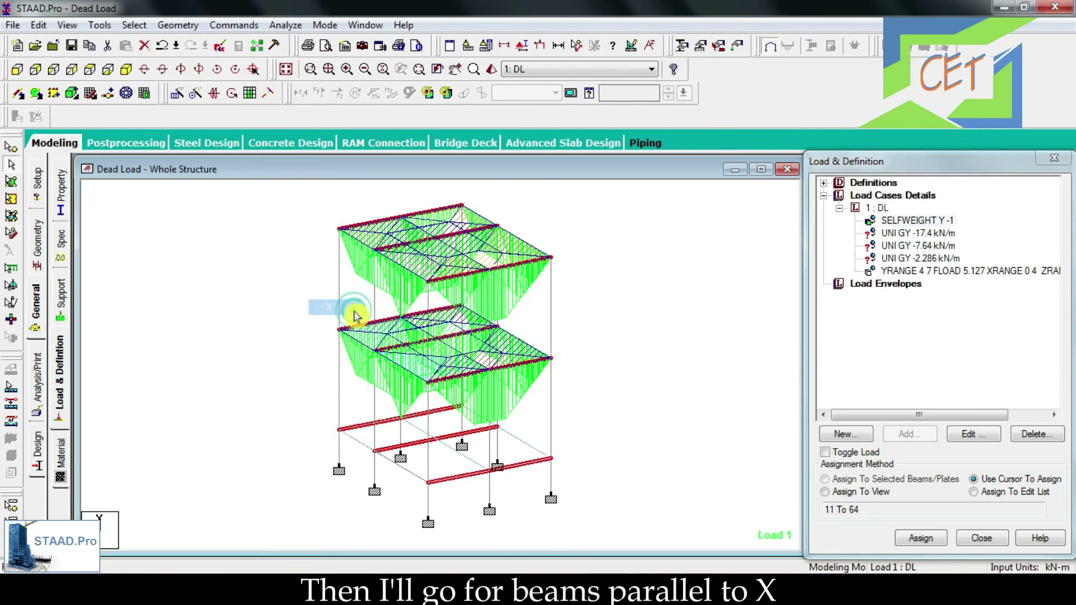
left_click(135, 25)
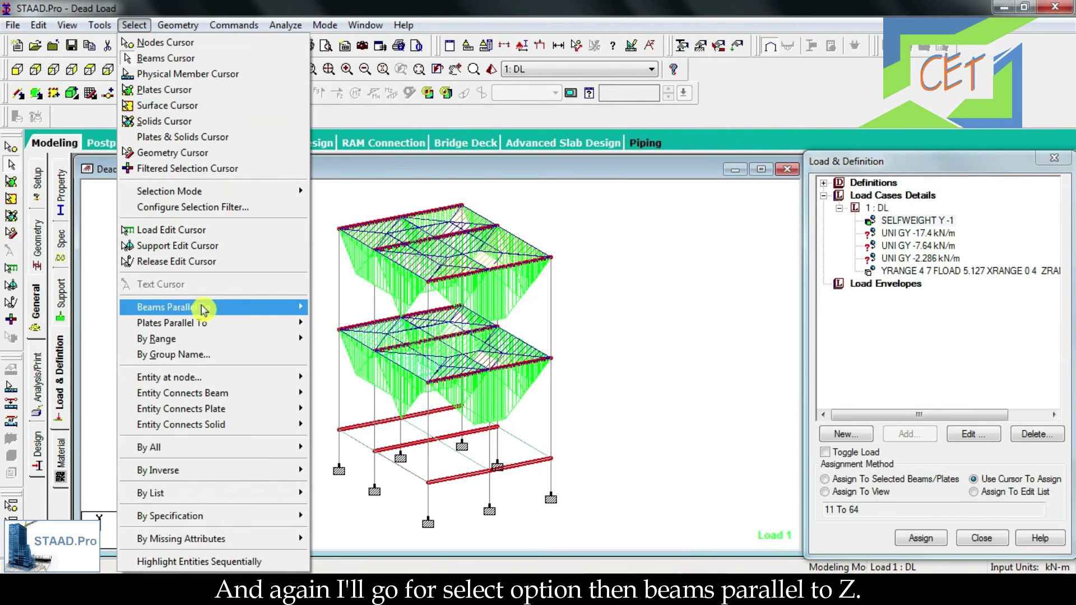
mouse_move(253, 311)
left_click(329, 338)
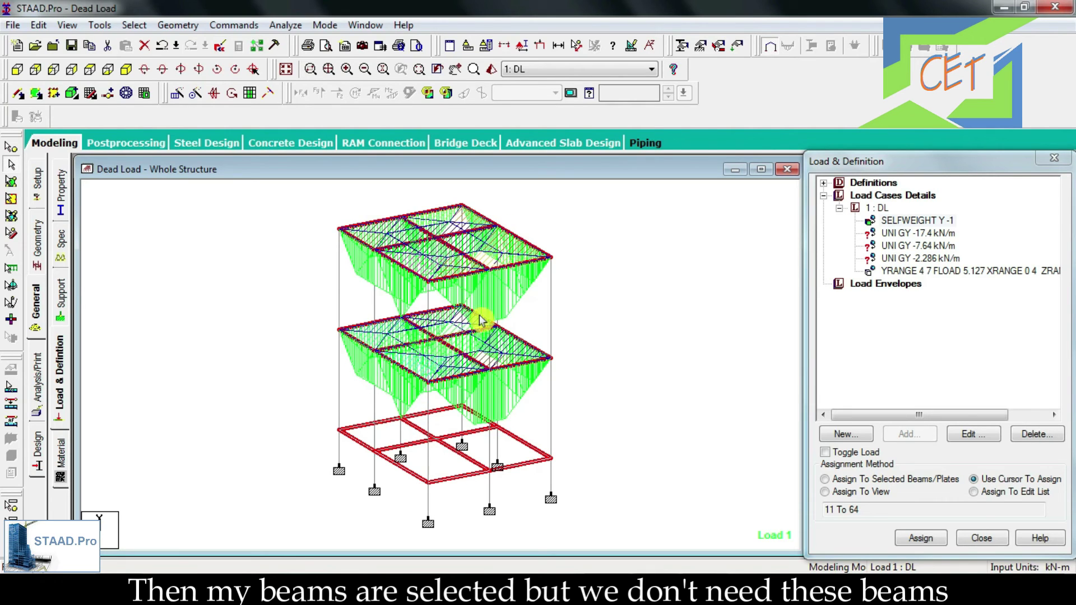
Deselect all roof beams and the inner cross beams of the two lower levels, keeping only those levels' outer beams selected.
left_click(455, 343, "ctrl")
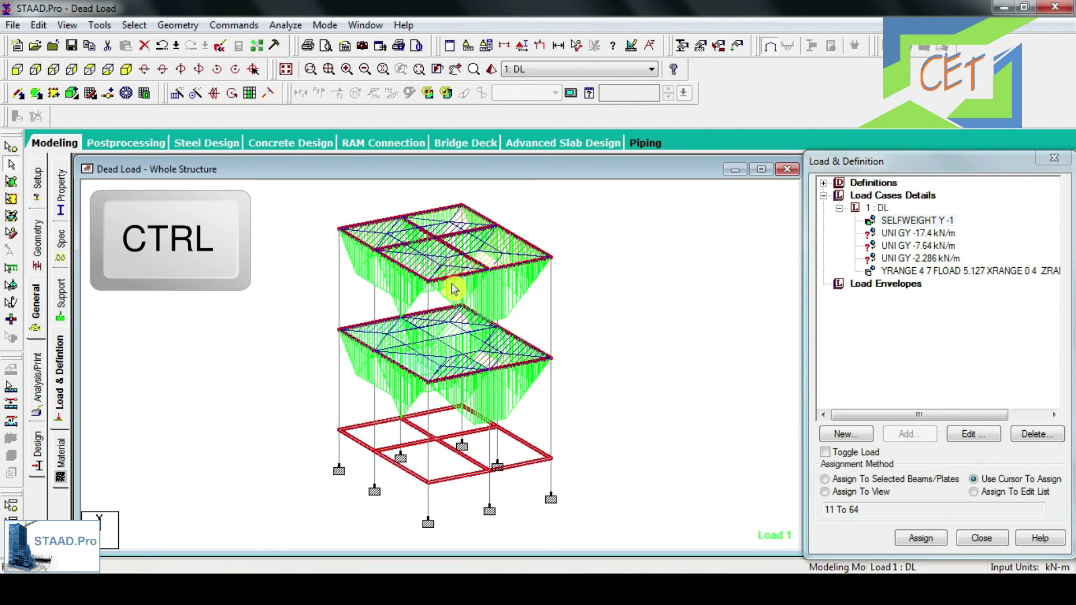
left_click(463, 236, "ctrl")
left_click(523, 244, "ctrl")
left_click(494, 268, "ctrl")
left_click(442, 274, "ctrl")
left_click(431, 211, "ctrl")
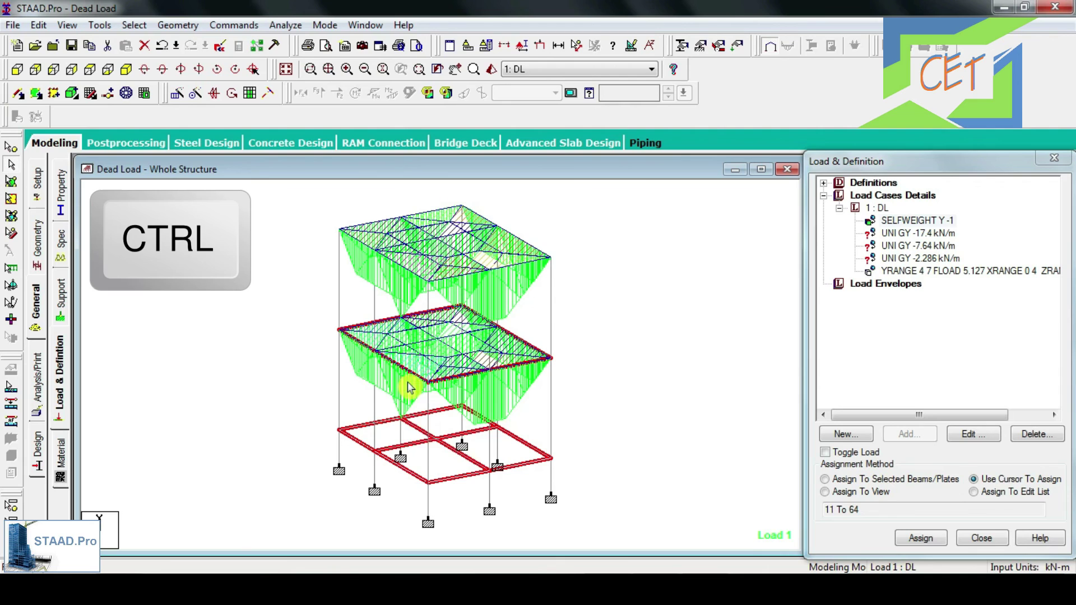
left_click(421, 432, "ctrl")
left_click(473, 451, "ctrl")
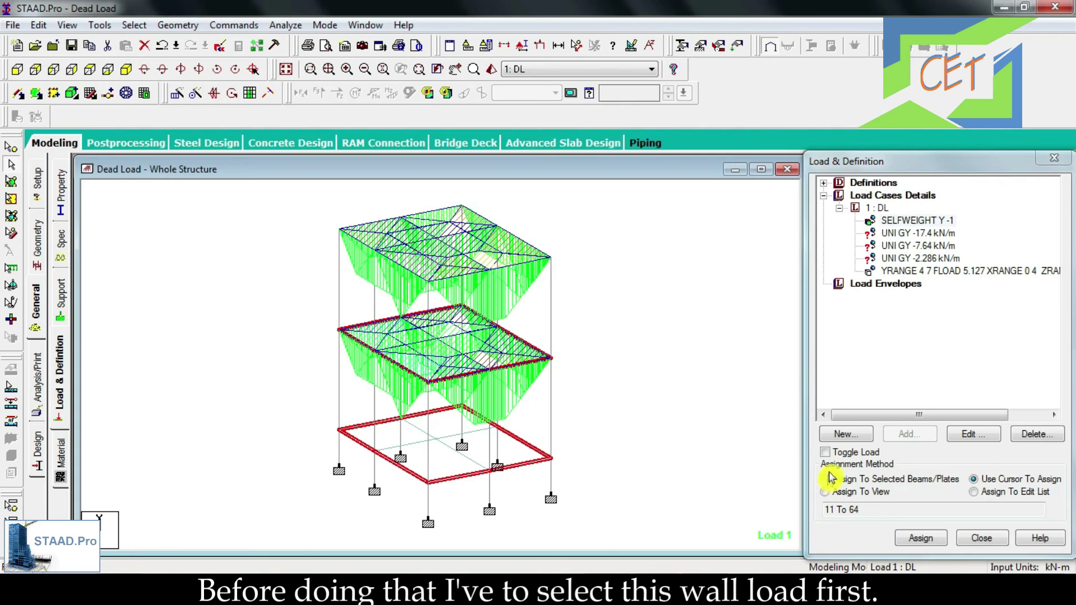
Assign the main wall load UNI GY -17.4 kN/m to the selected outer beams and clear the selection.
left_click(895, 234)
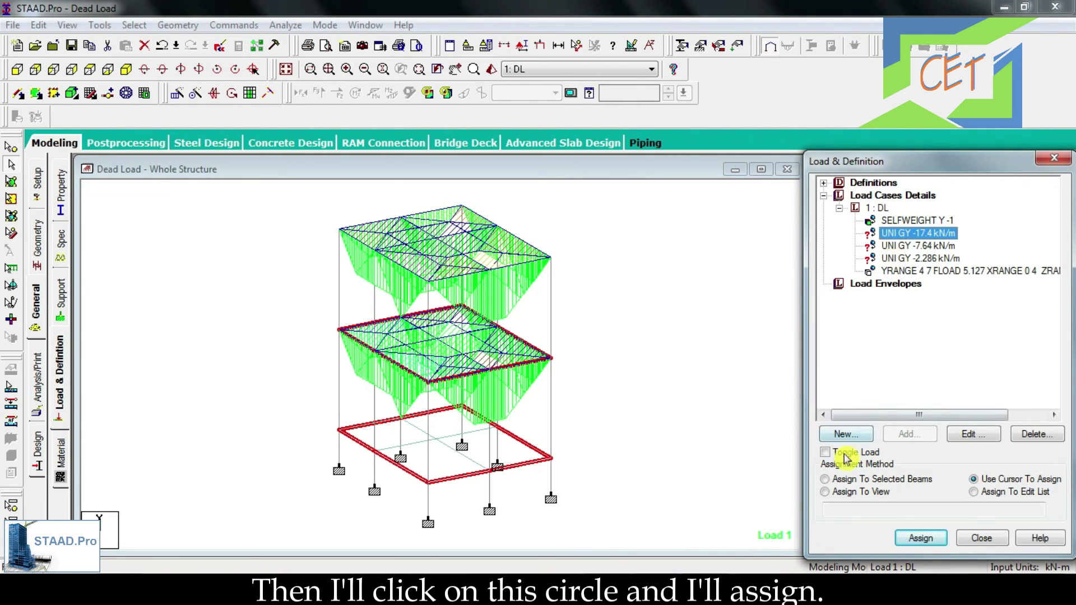
left_click(825, 480)
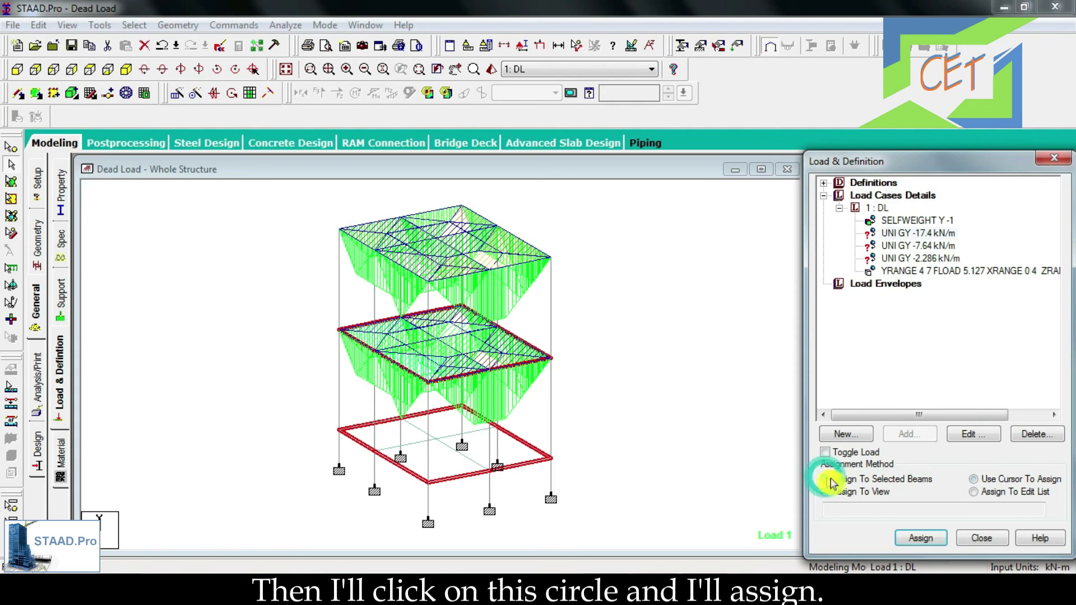
left_click(913, 539)
left_click(941, 399)
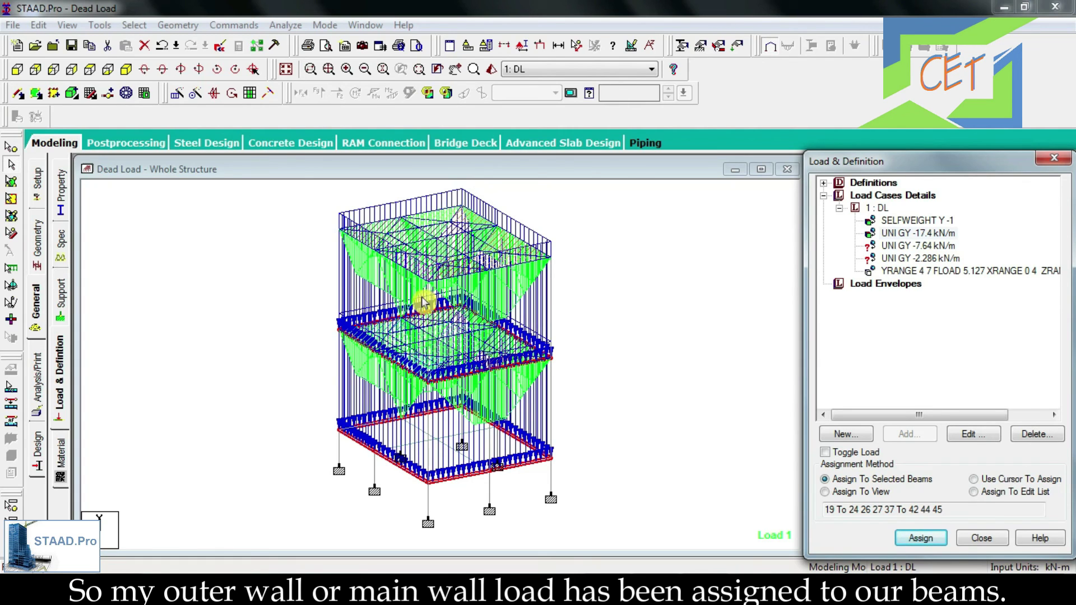
left_click(598, 337)
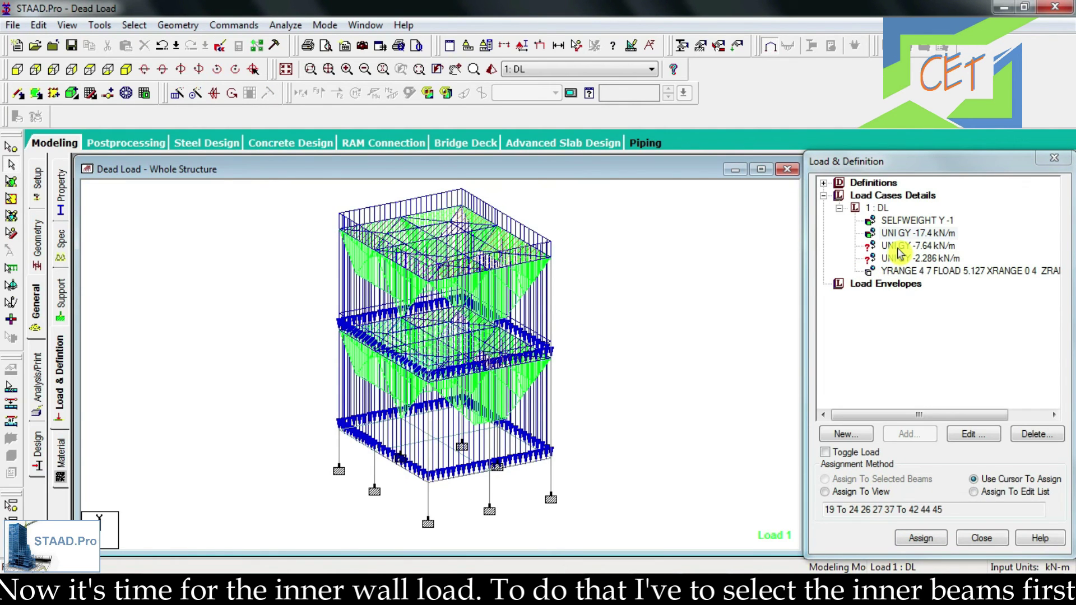
Select the inner cross beams of the two lower levels and assign the inner wall load UNI GY -7.64 kN/m to them.
left_click(425, 242)
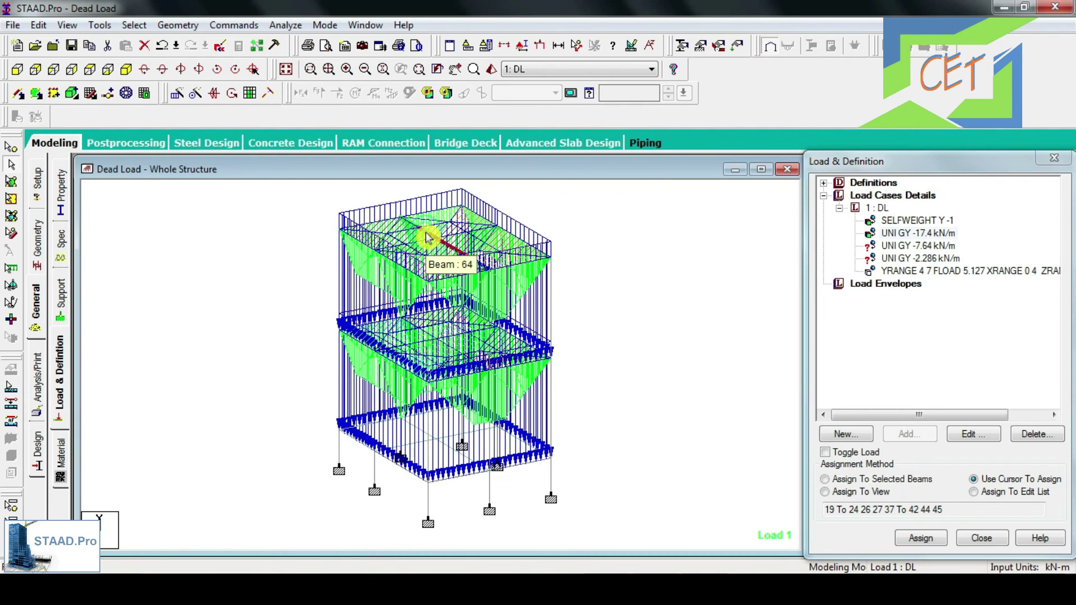
left_click(427, 260)
left_click(421, 343)
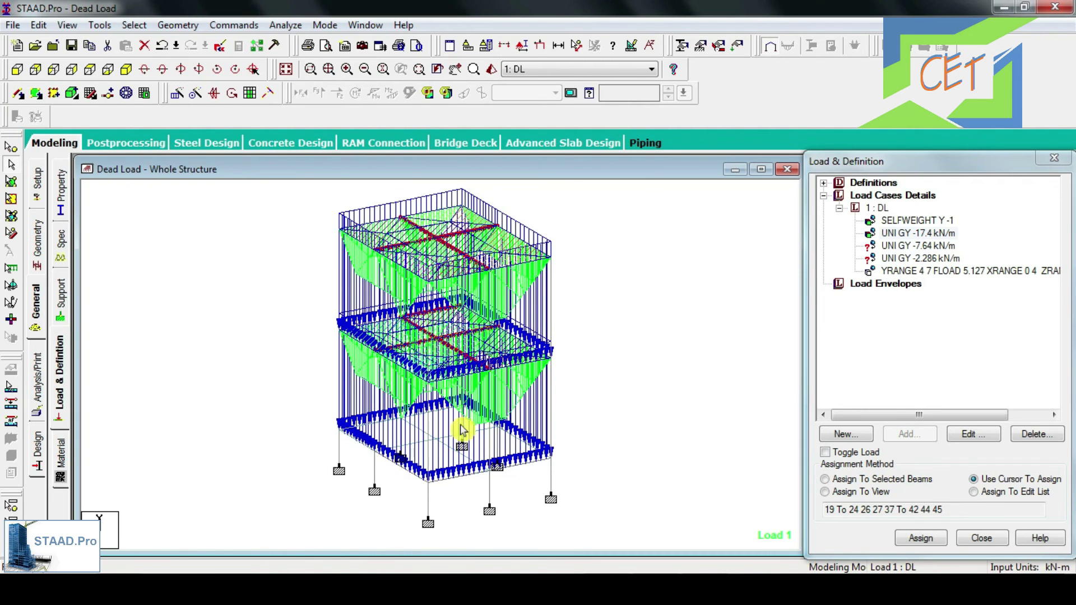
left_click(448, 447)
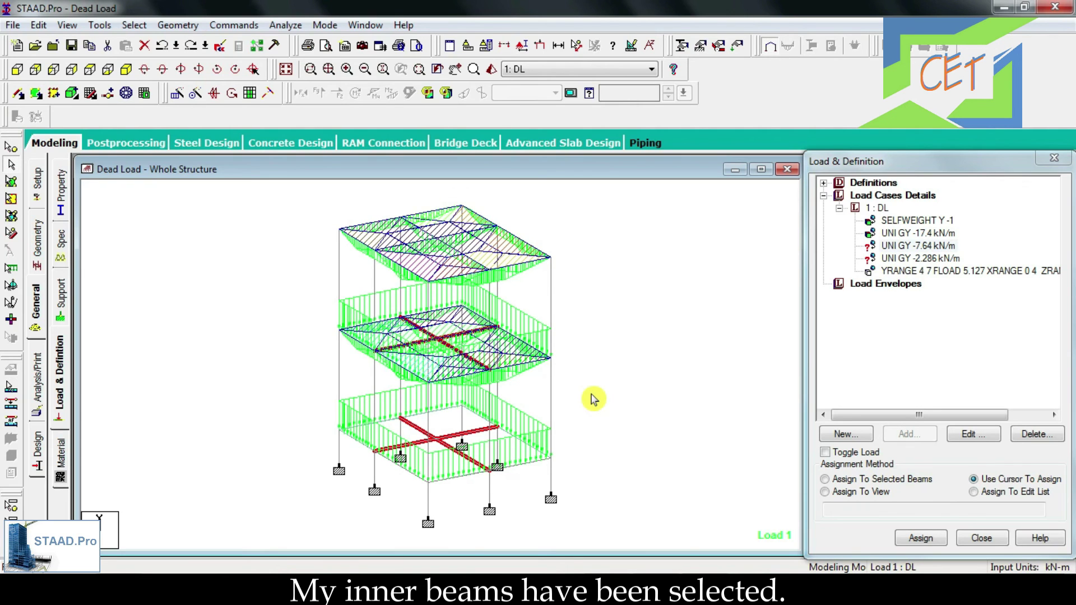
left_click(900, 247)
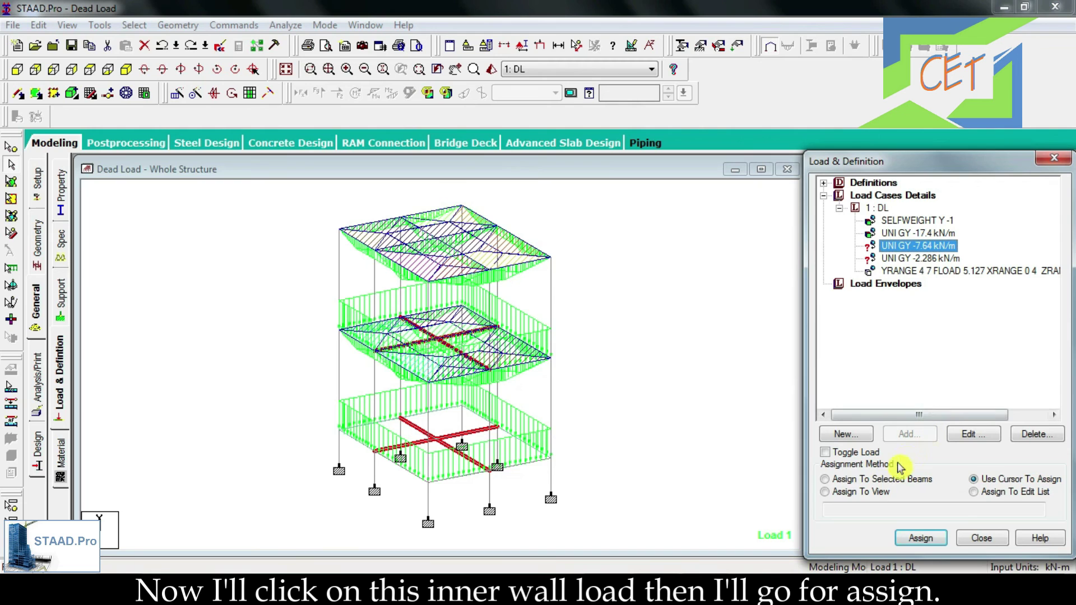
left_click(826, 480)
left_click(921, 538)
left_click(954, 399)
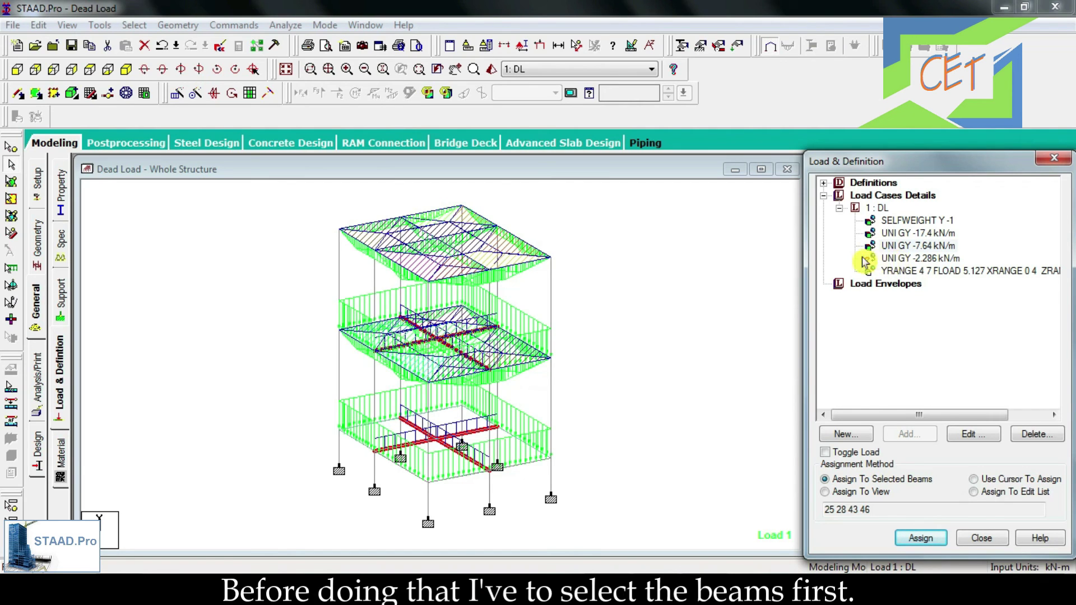
Select the outer beams around the roof and assign the parapet wall load UNI GY -2.286 kN/m to them.
left_click(512, 271)
left_click(409, 270, "ctrl")
left_click(360, 240, "ctrl")
left_click(440, 216, "ctrl")
left_click(515, 238, "ctrl")
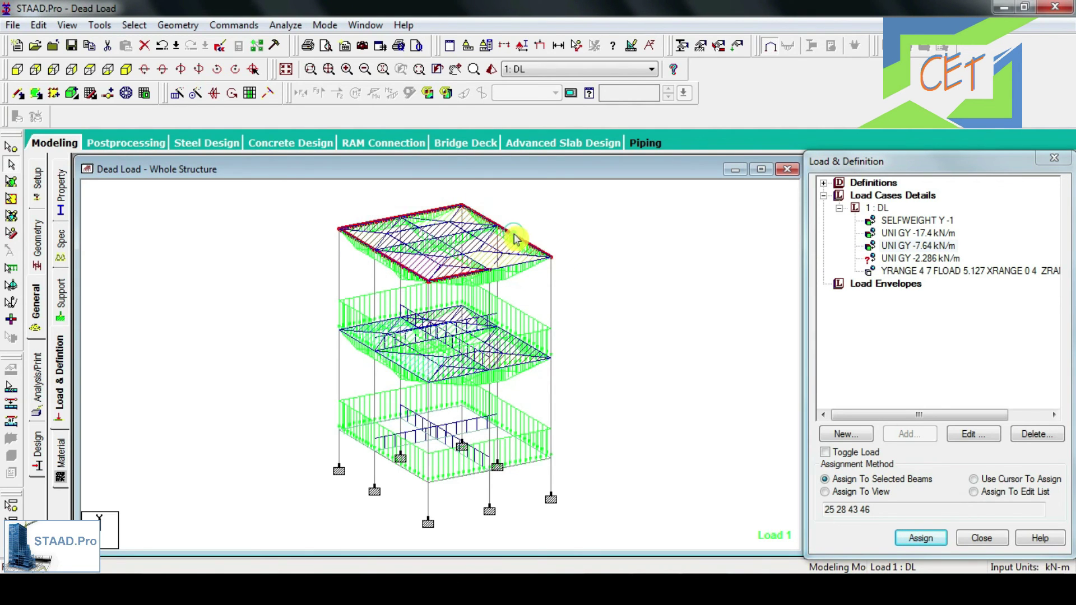
left_click(901, 259)
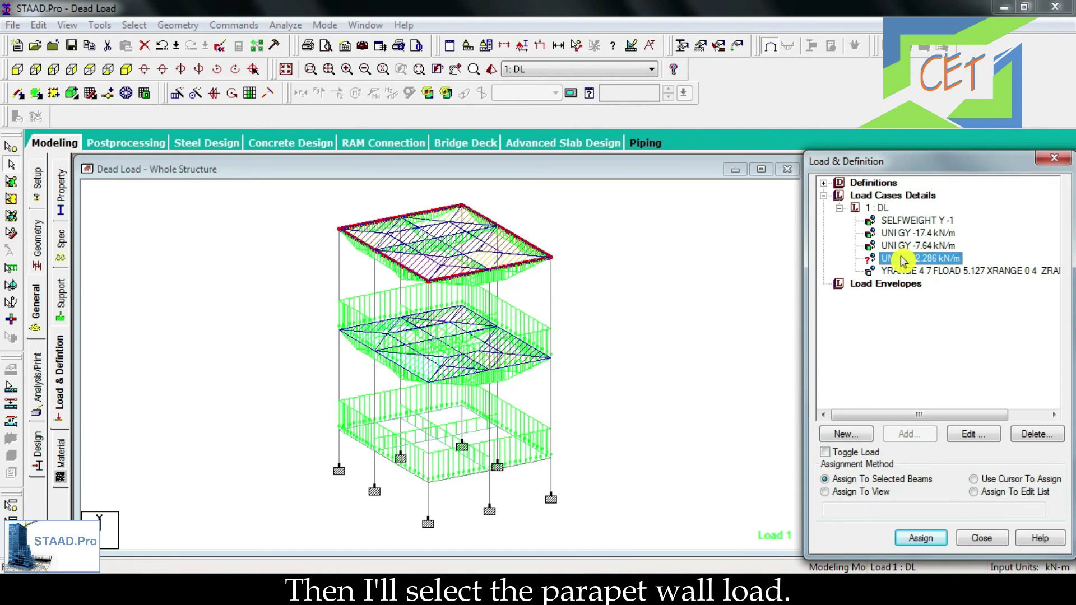
left_click(922, 539)
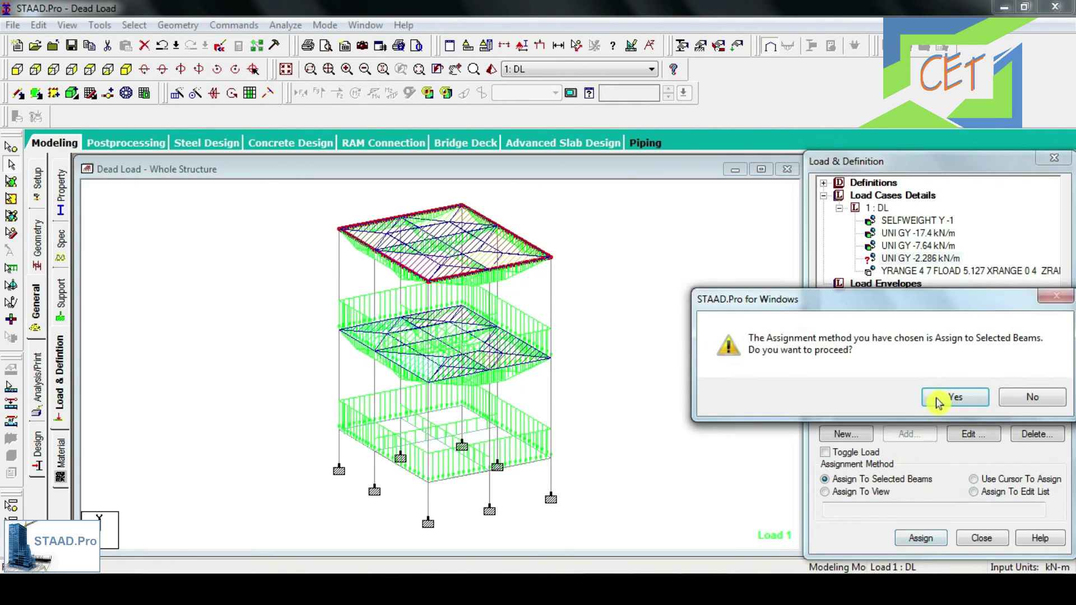
left_click(886, 400)
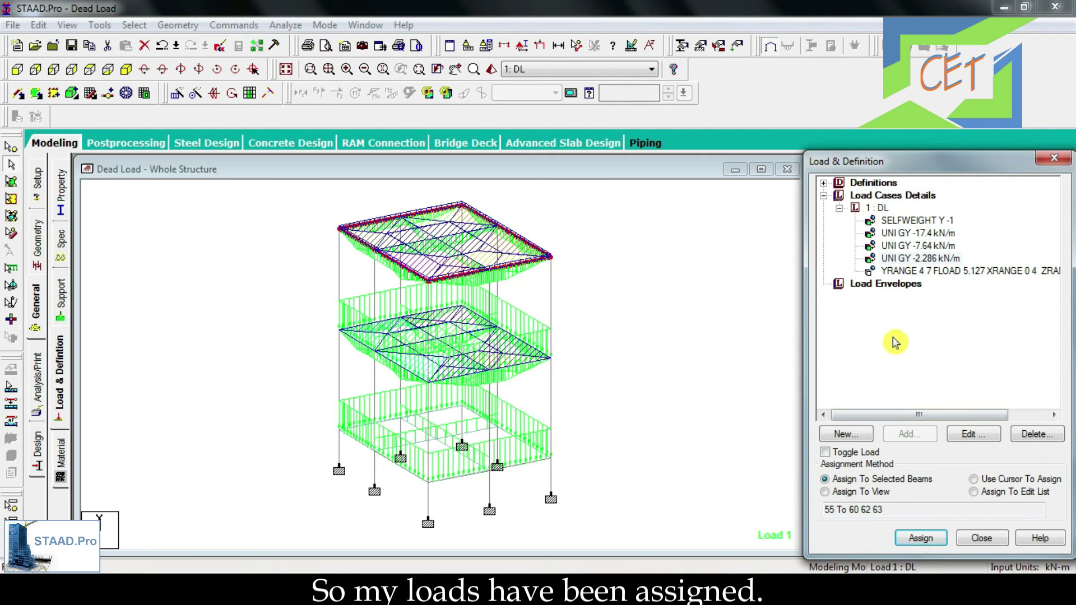
Highlight the selfweight, the three wall loads and the floor load one by one to check where each is assigned on the structure.
left_click(908, 223)
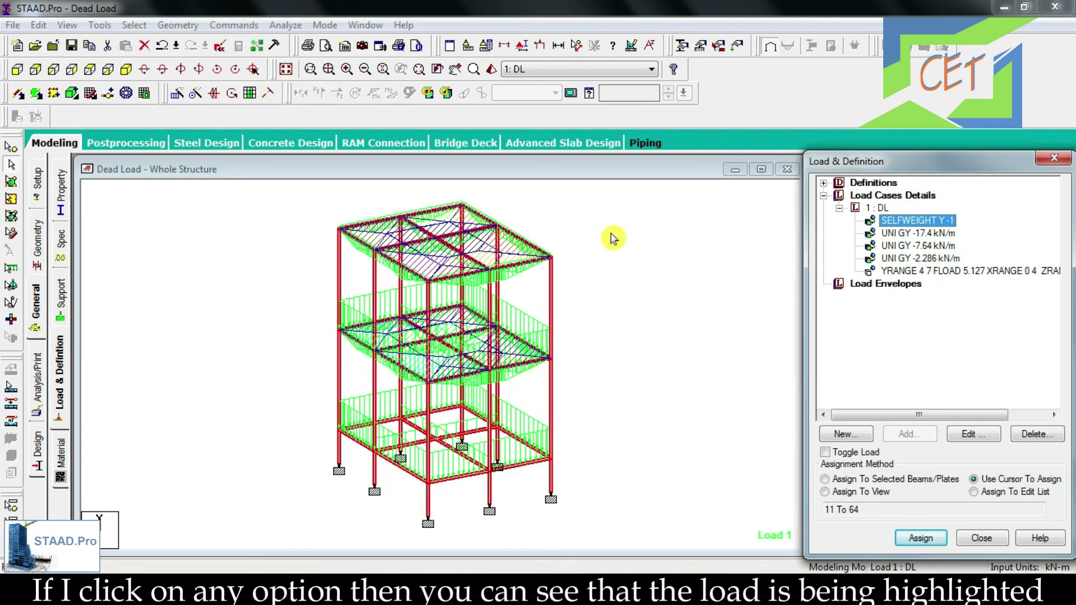
left_click(930, 234)
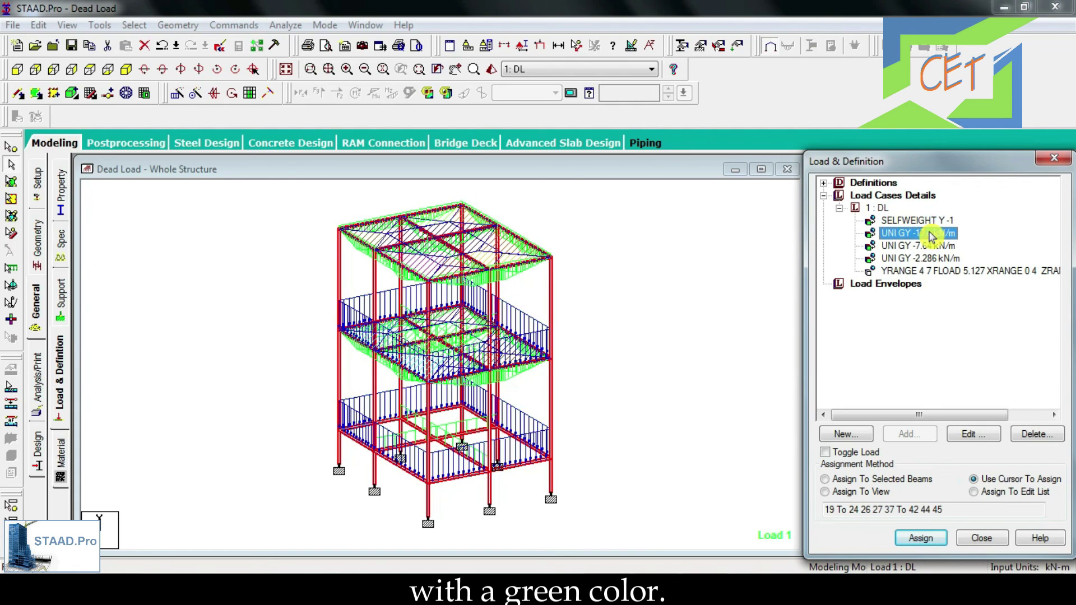
left_click(929, 247)
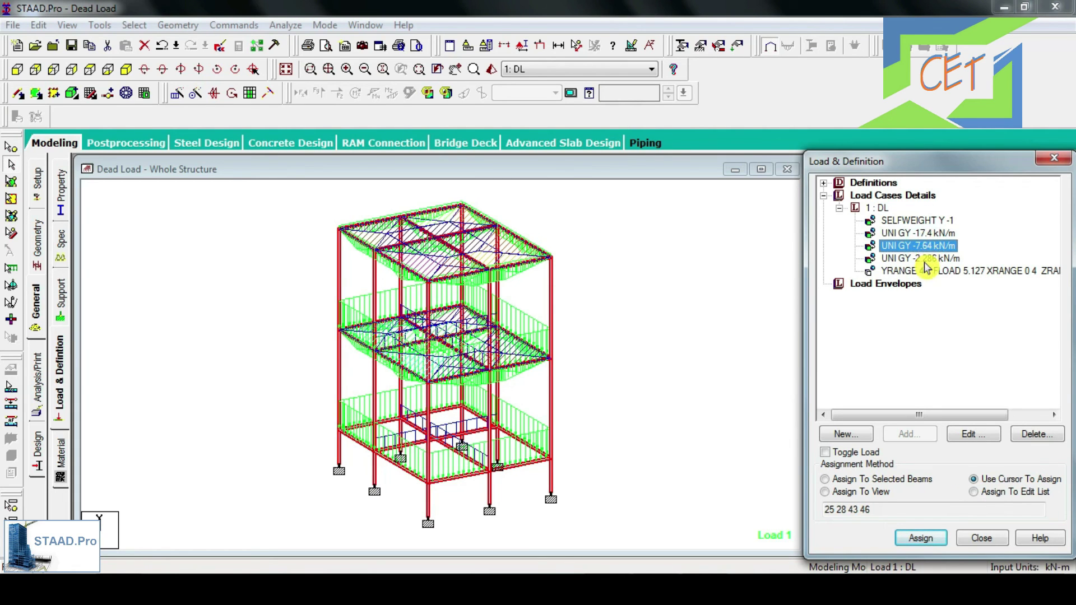
left_click(926, 258)
left_click(926, 270)
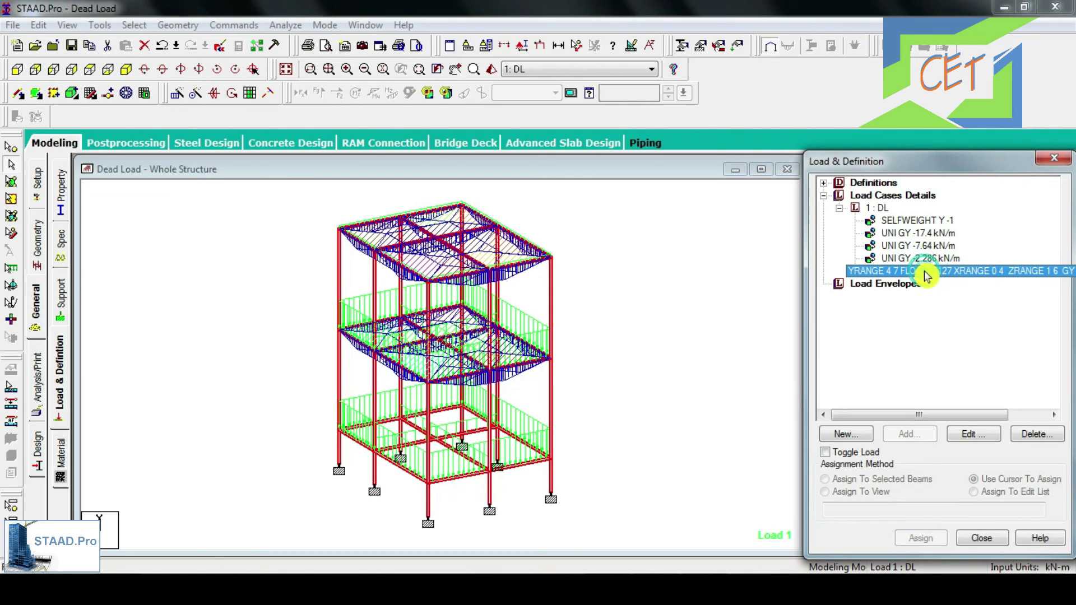
left_click(706, 323)
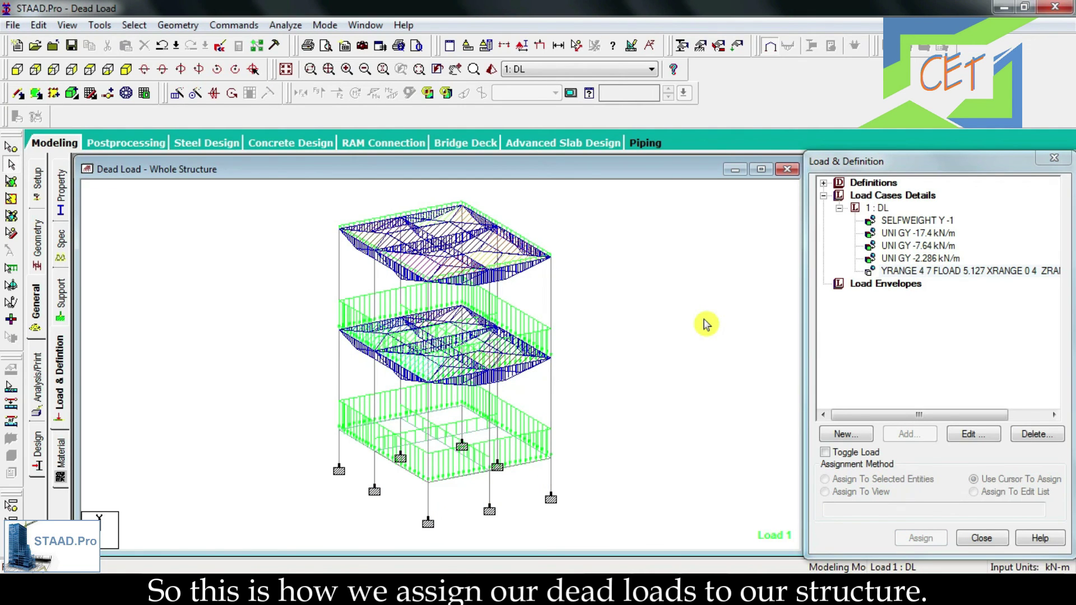